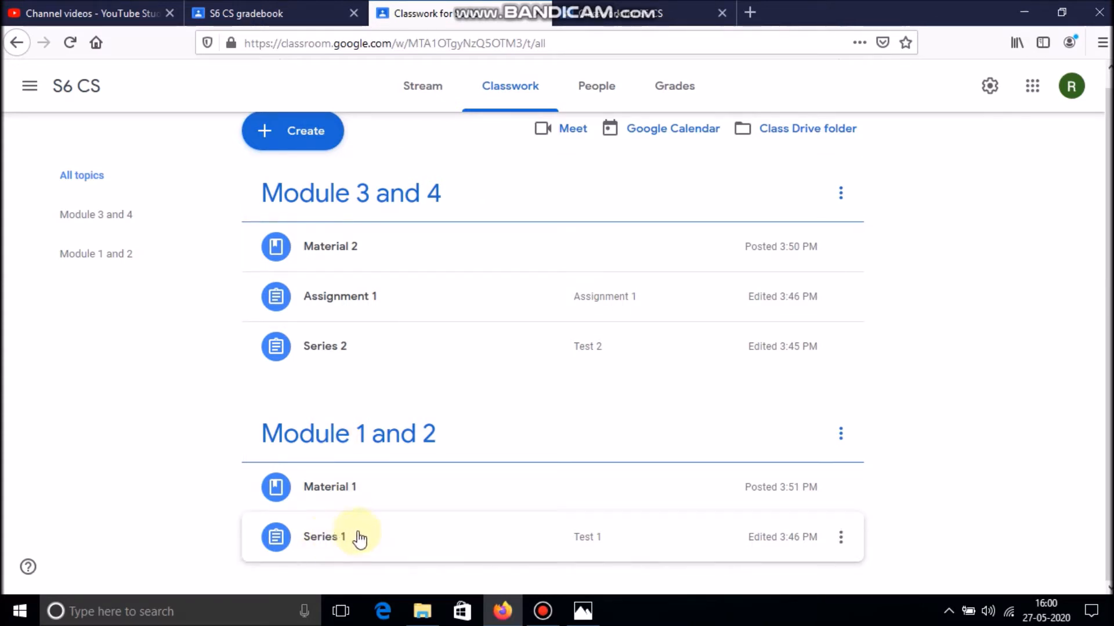
Step: Create a classwork topic named "Module 5 and 6"
click(283, 129)
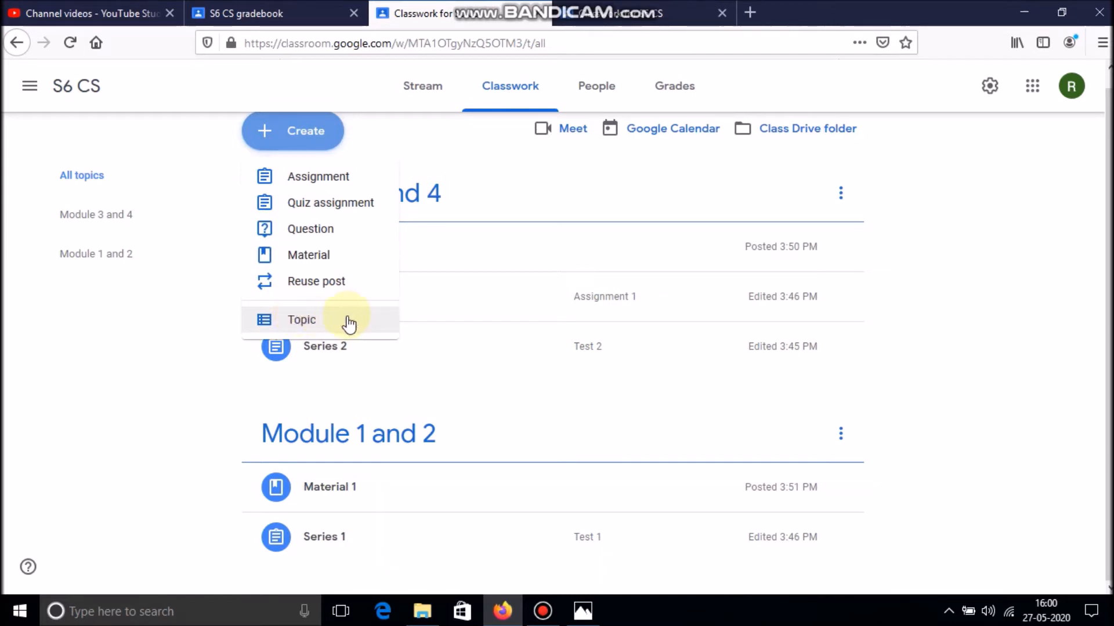
click(322, 324)
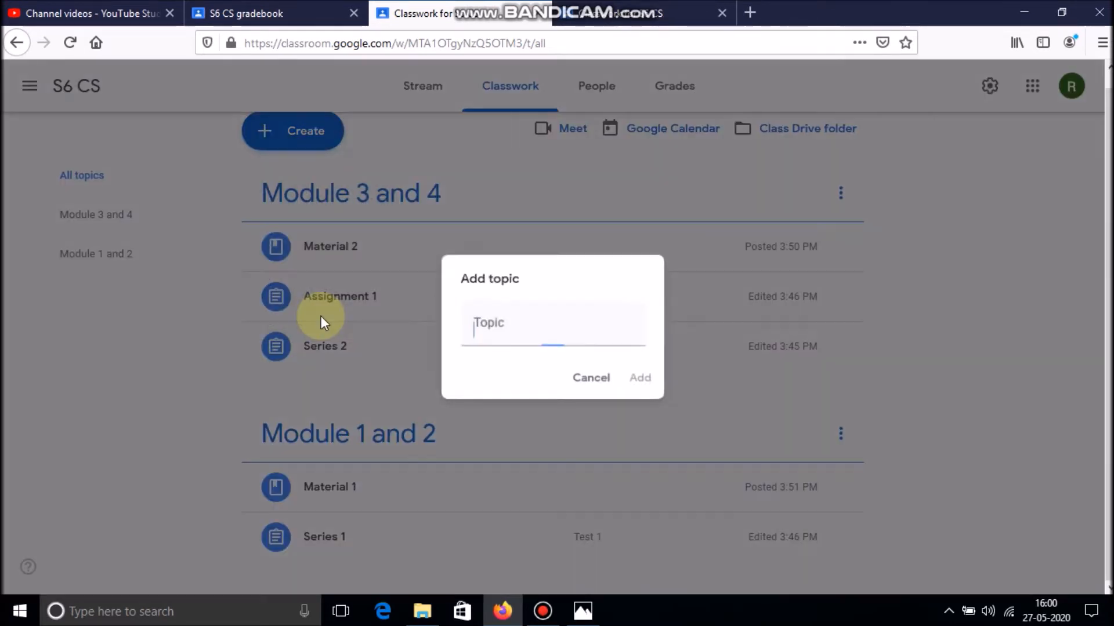
text(M)
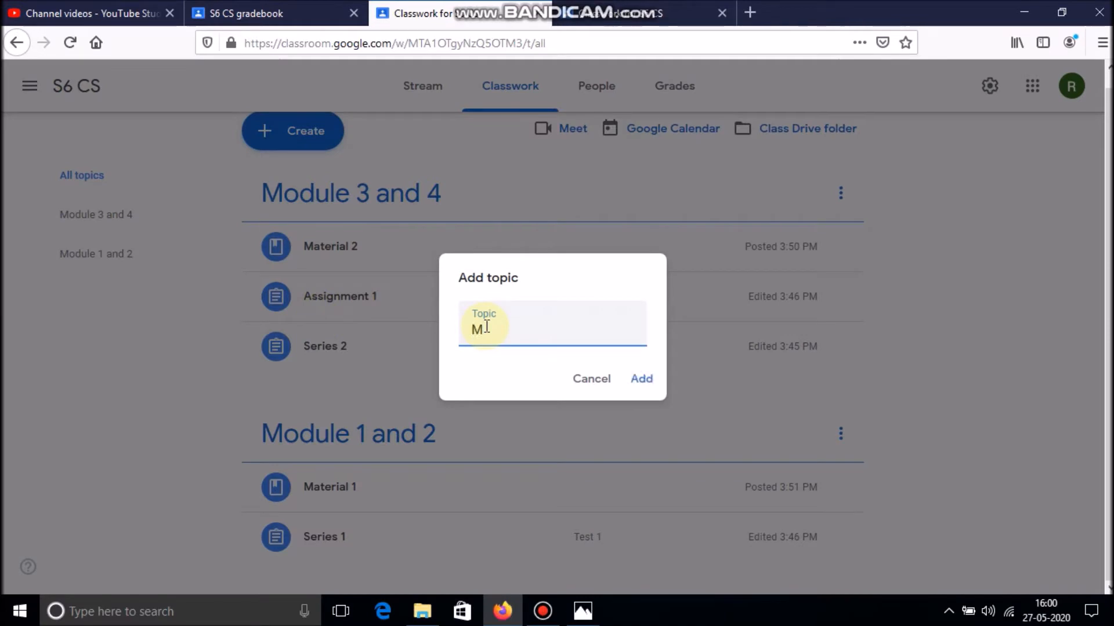
text(odule 5 na 6)
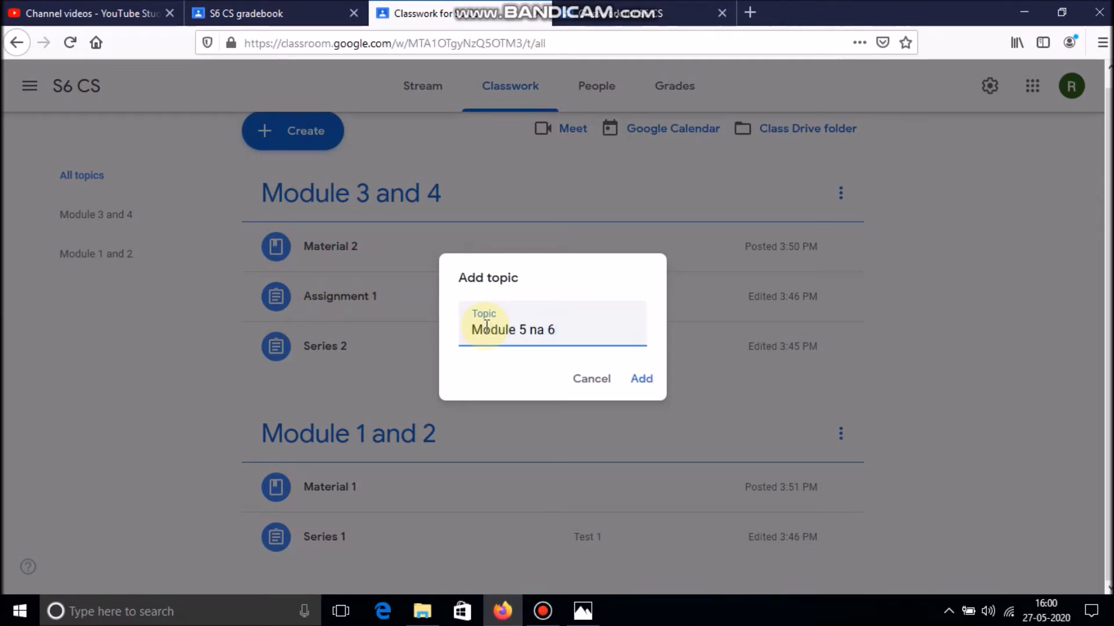
key(BackSpace)
key(BackSpace)
text(and)
click(640, 382)
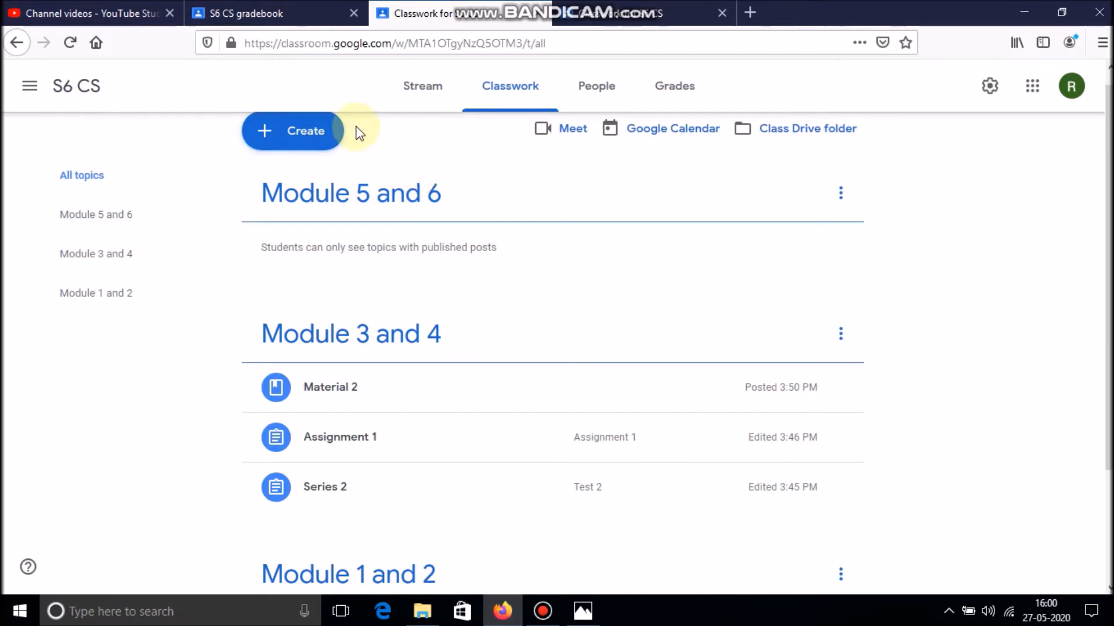
Step: Start a new assignment titled "Assignment 2"
click(315, 136)
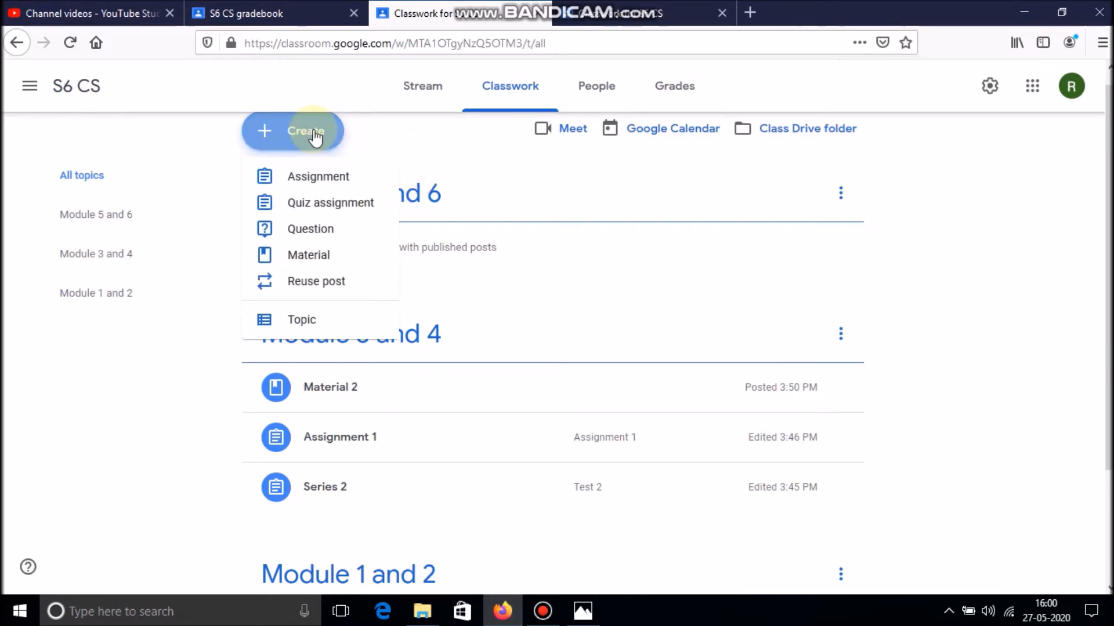
click(312, 182)
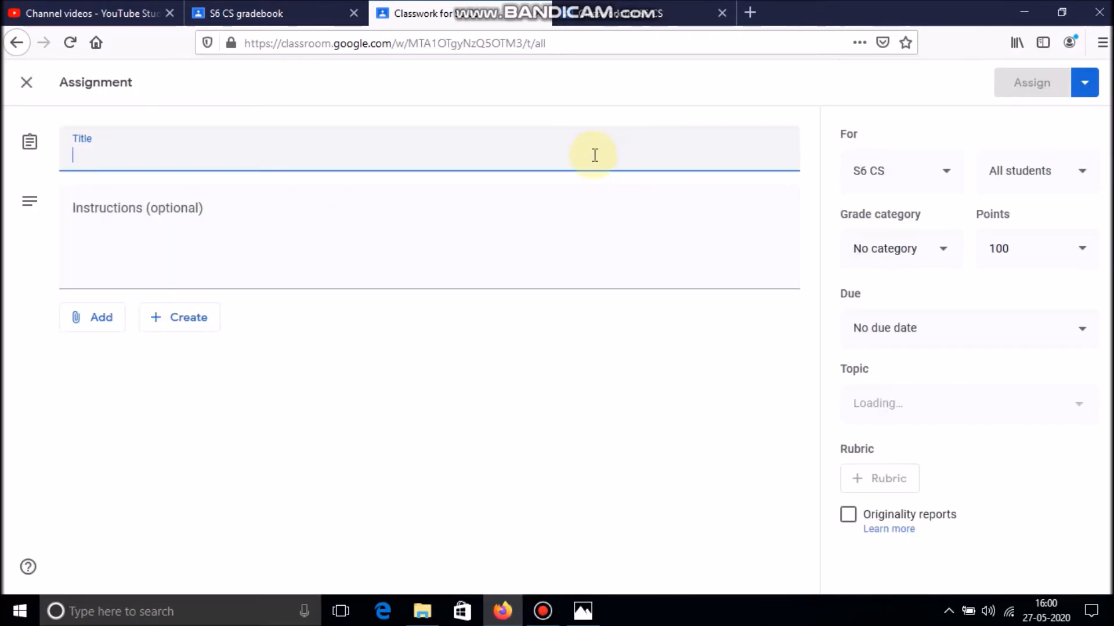
text(Ass)
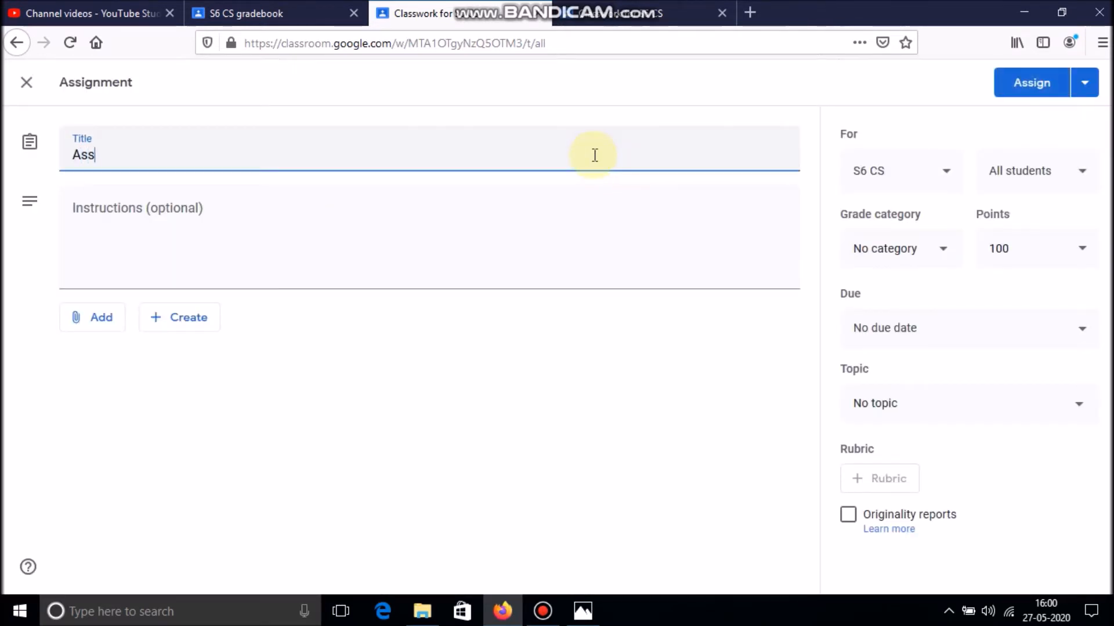
text(ignment 2)
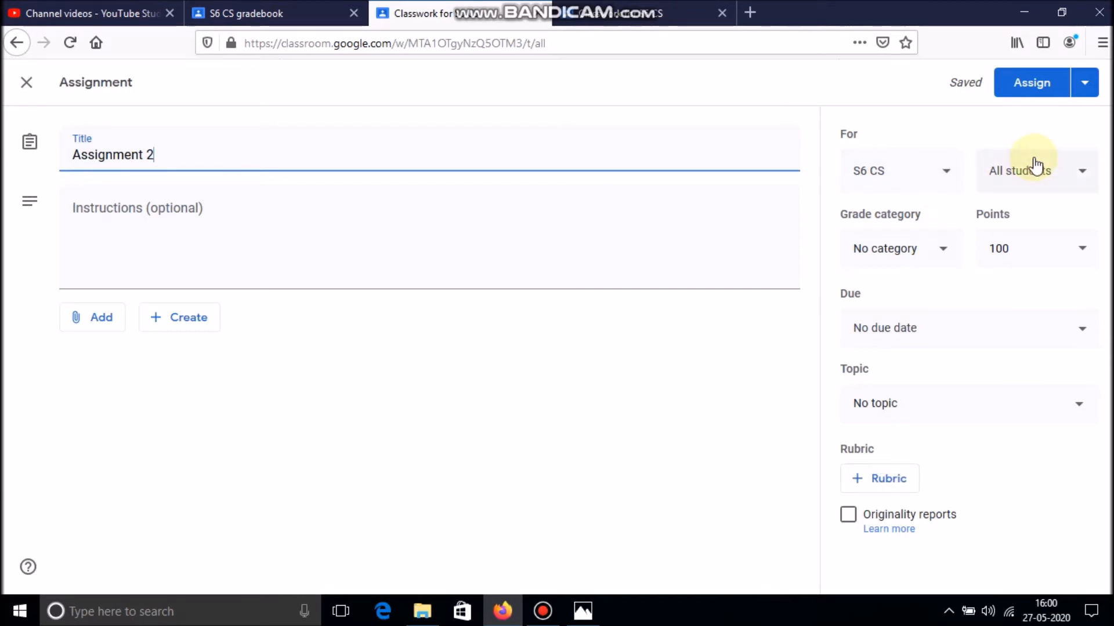
Step: File the assignment under the Assignment 2 grade category and the topic Module 5 and 6, and assign it to the class
click(930, 254)
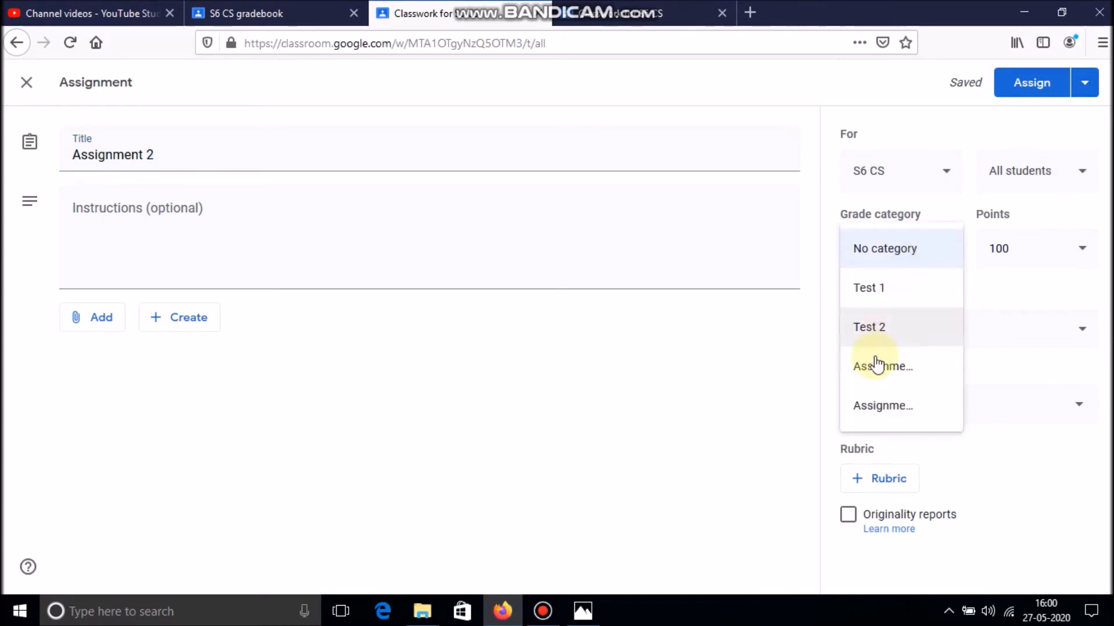
click(873, 406)
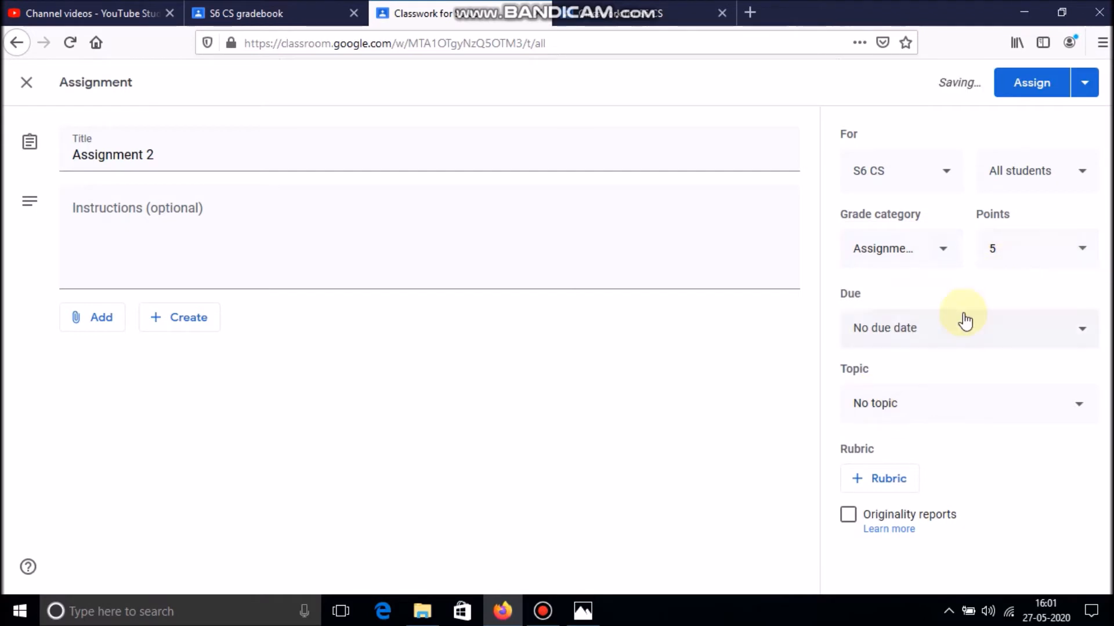
click(881, 402)
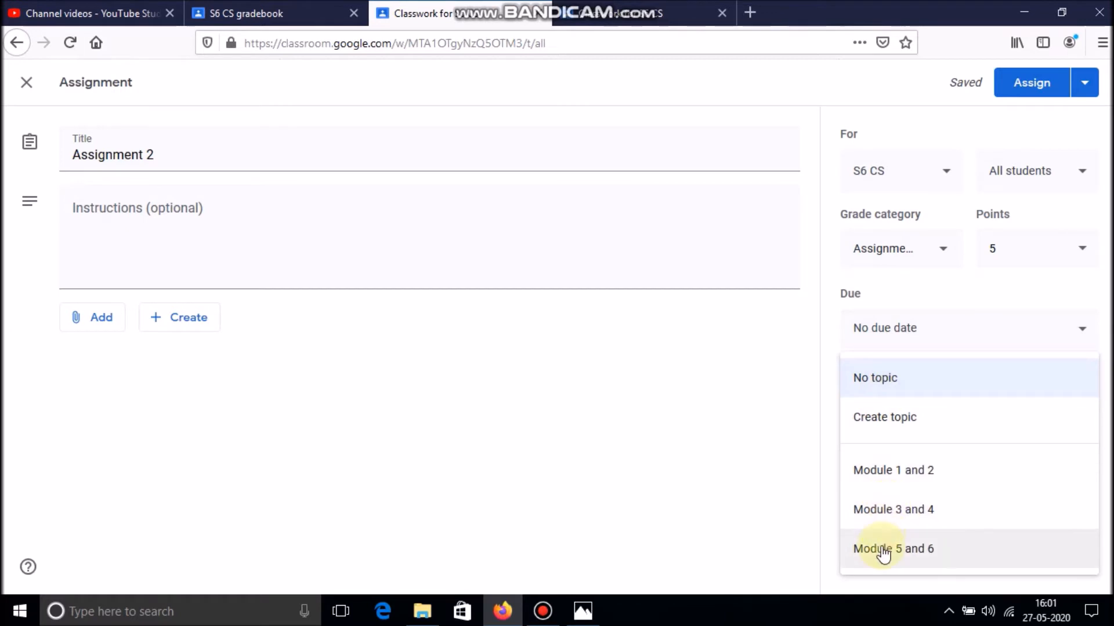
click(883, 551)
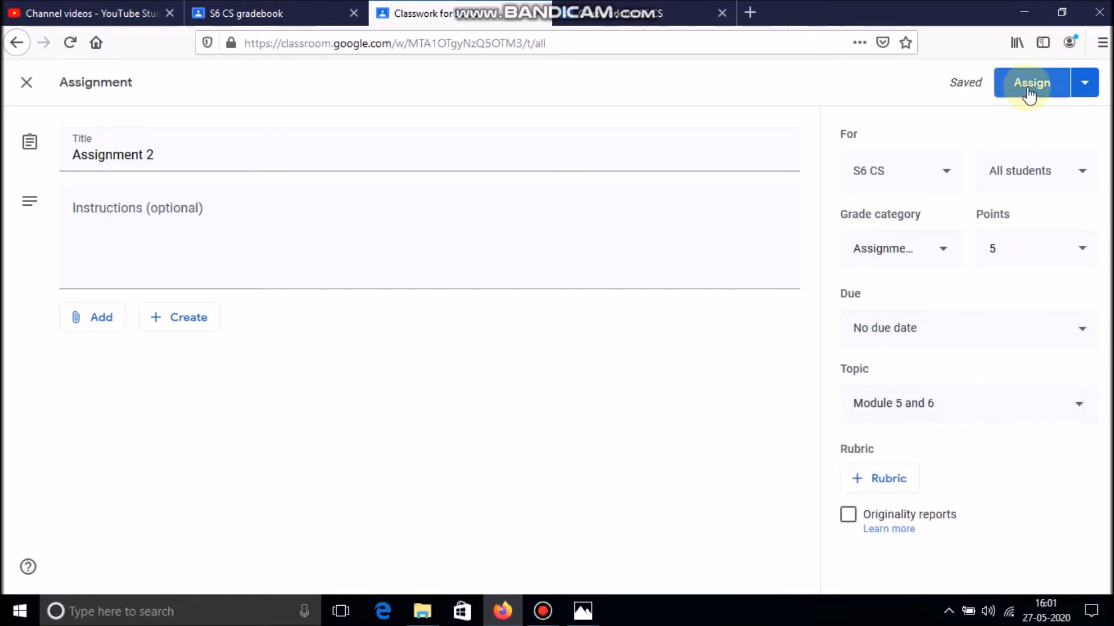
click(1028, 91)
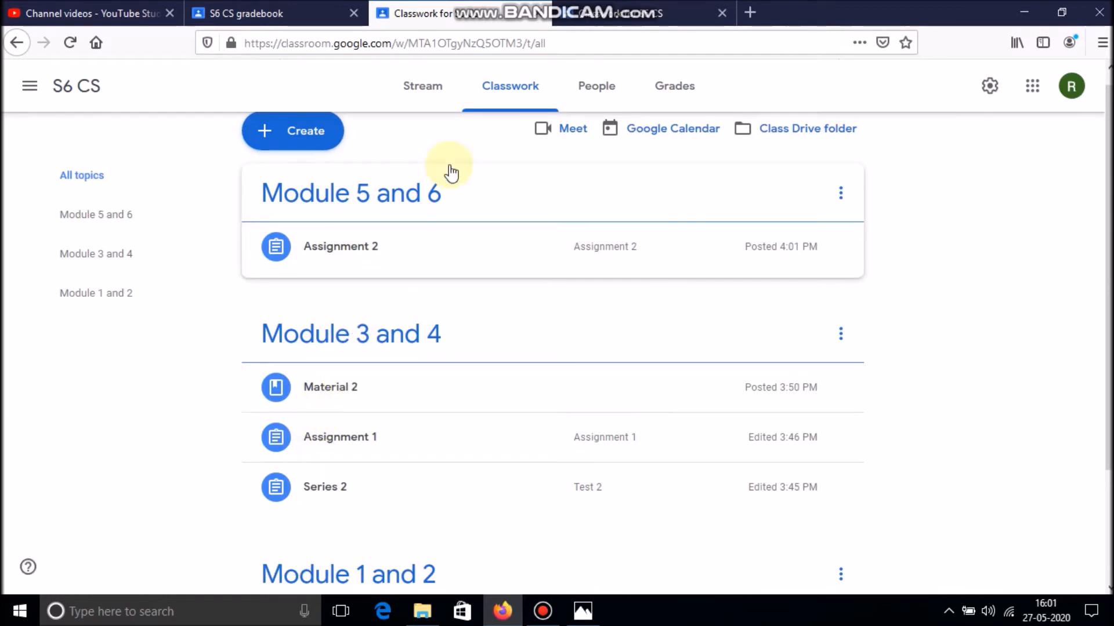
Step: Start a new class material titled "Material 3"
click(331, 136)
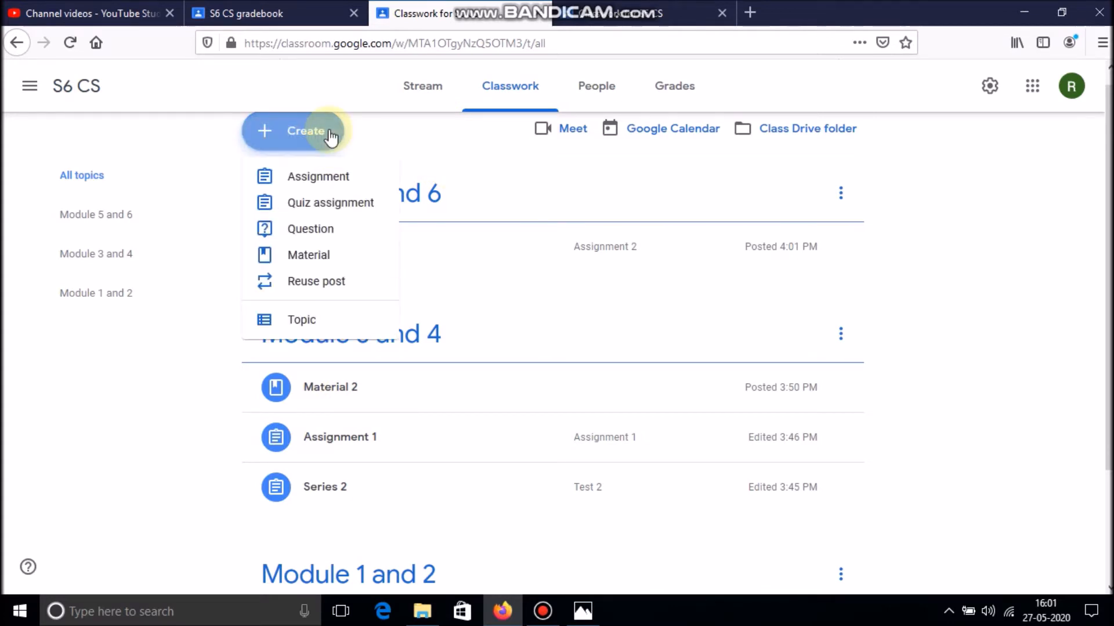
click(295, 256)
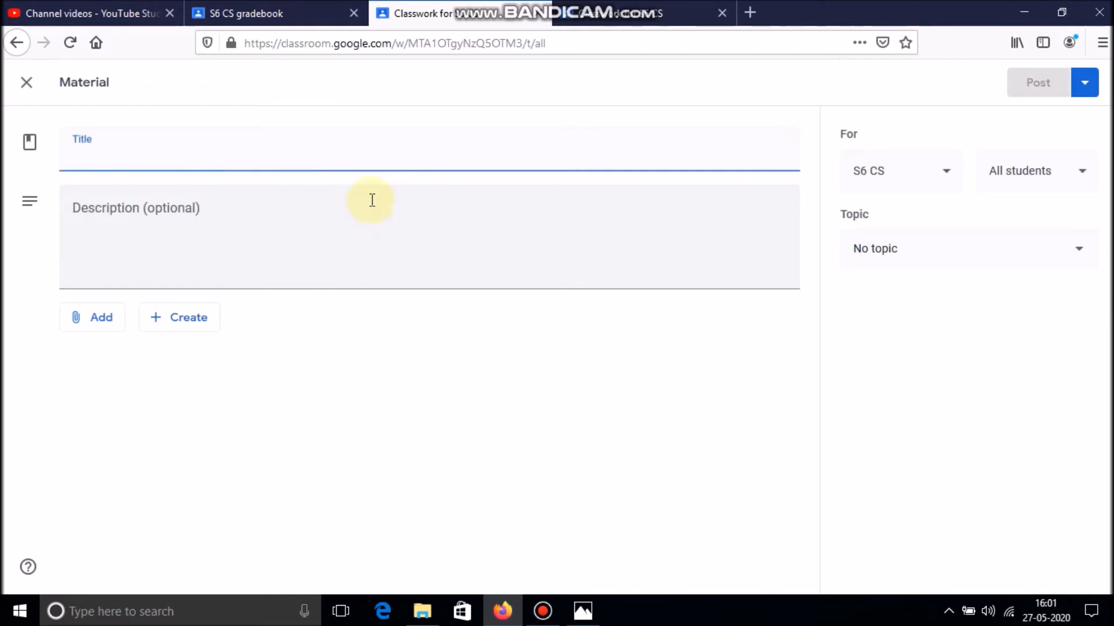
text(Mater)
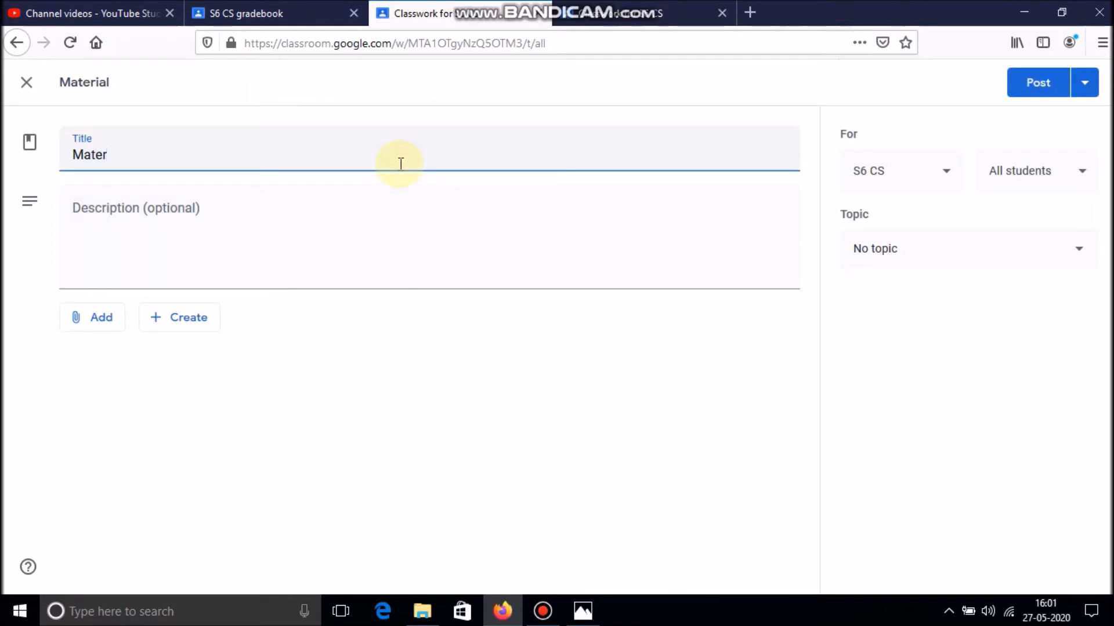
text(ial 3)
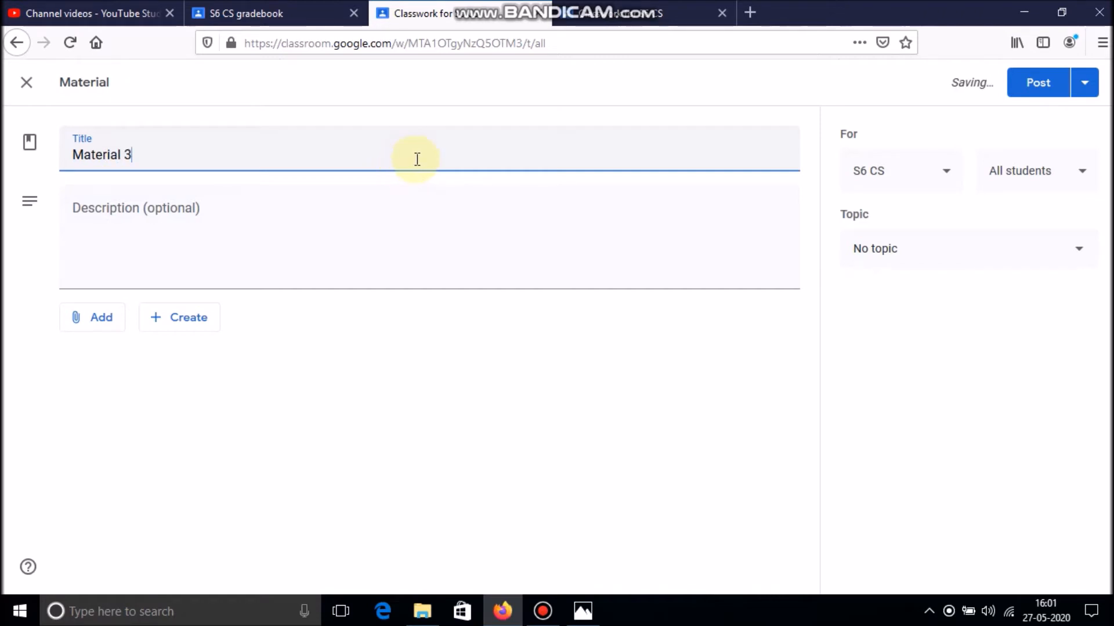
click(117, 325)
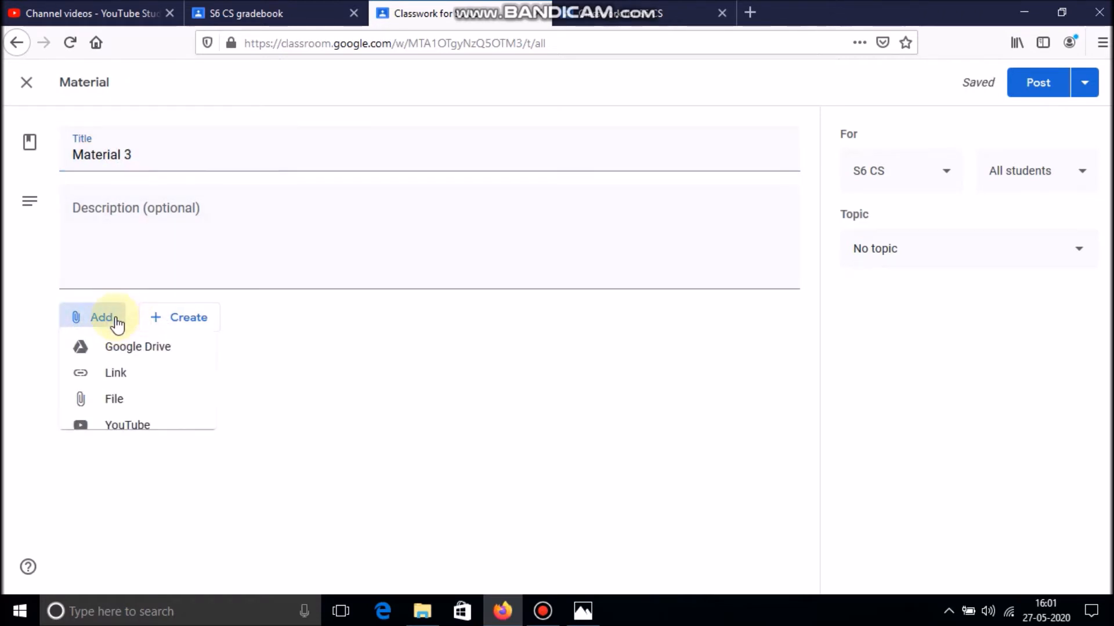
click(115, 380)
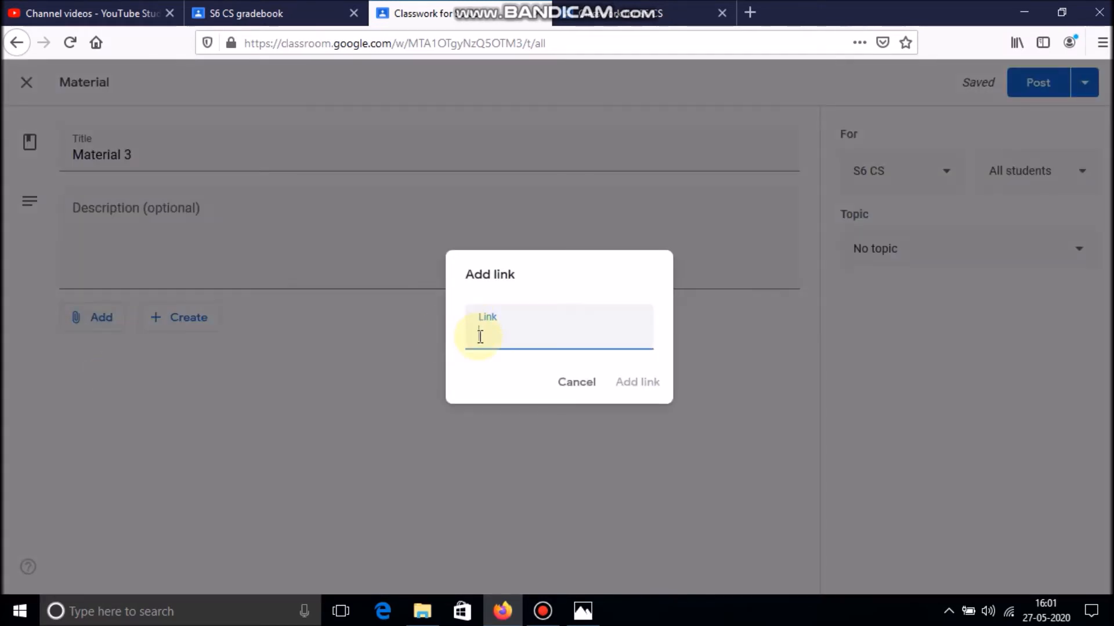
key(ctrl+v)
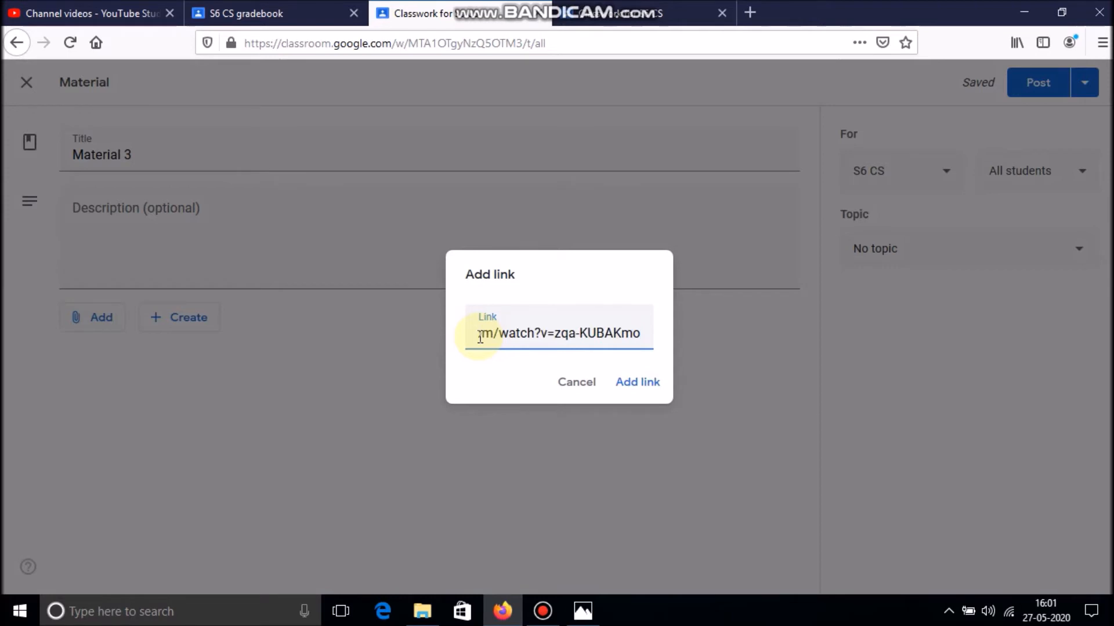
click(652, 384)
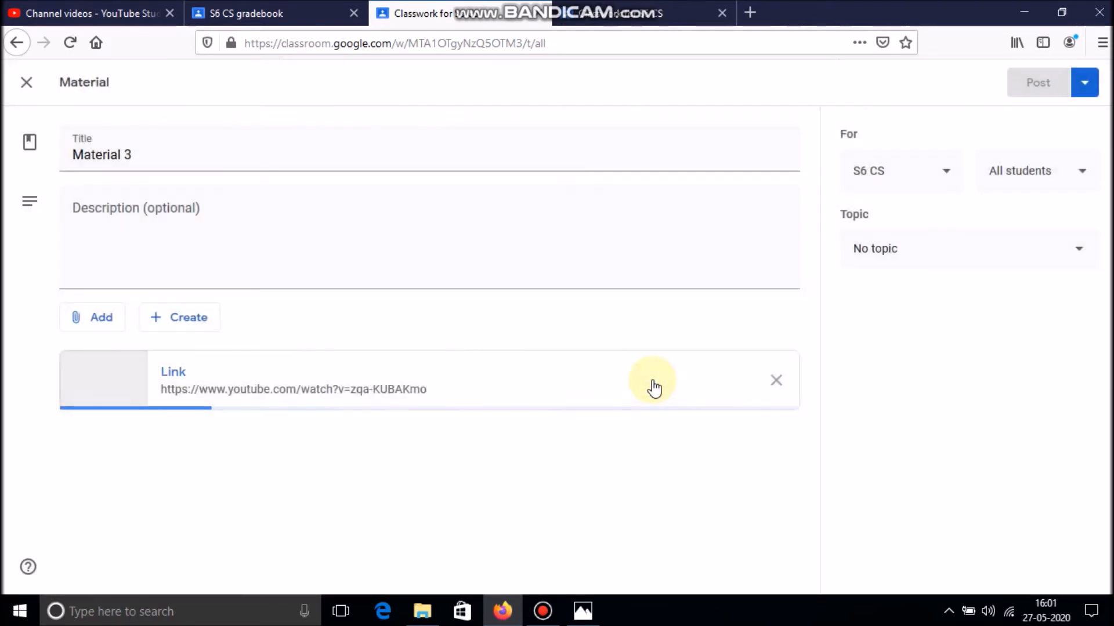
click(1031, 84)
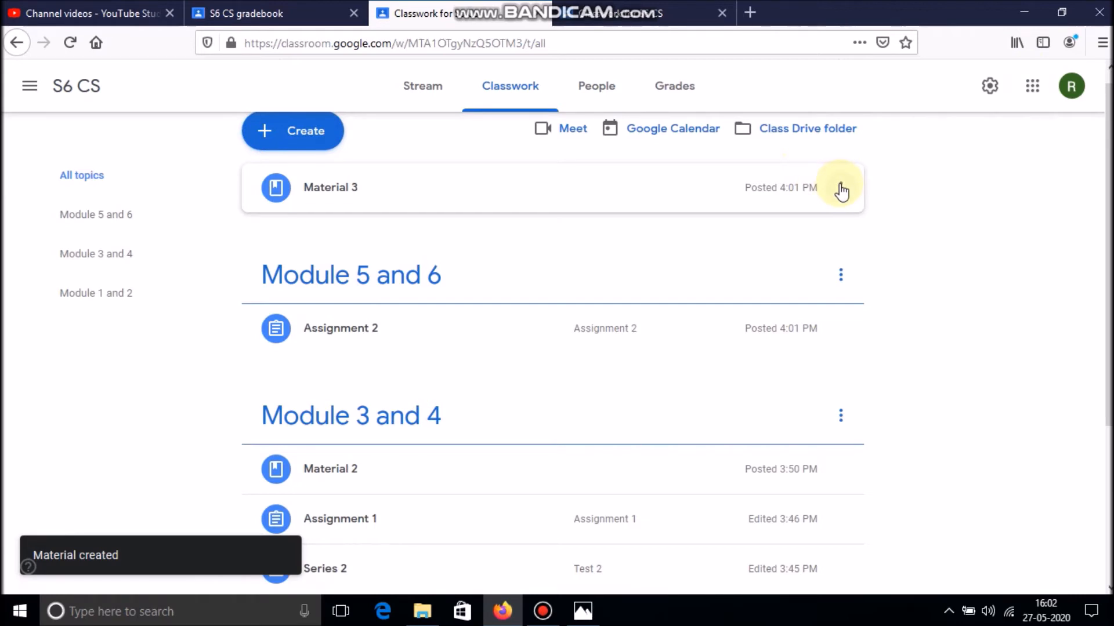
Step: Edit Material 3 so it belongs to the topic Module 5 and 6, and save it
click(841, 190)
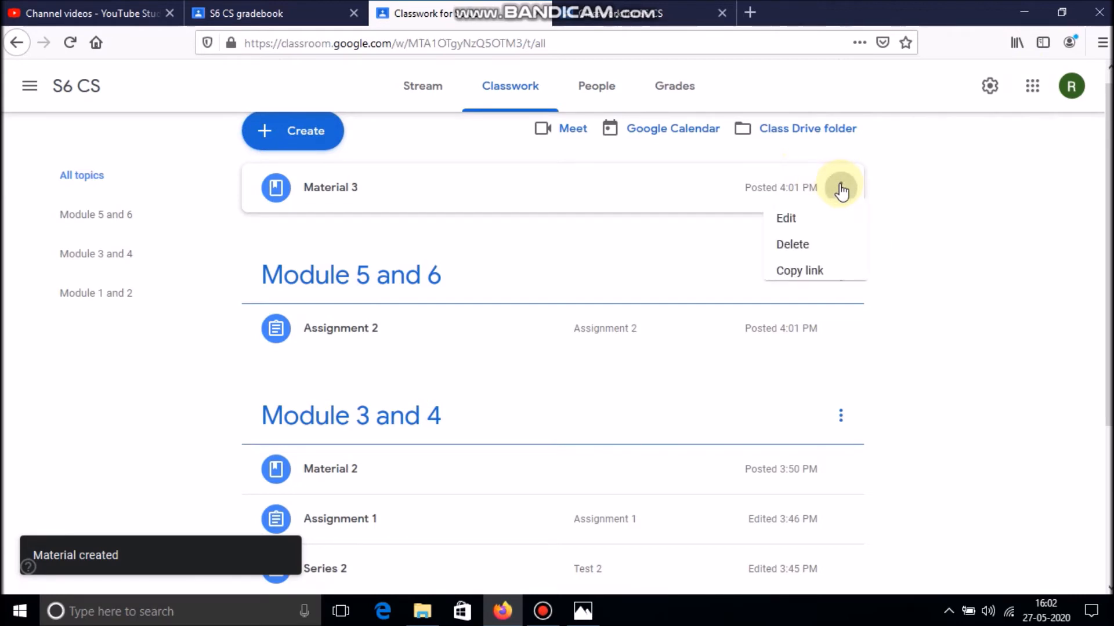
click(778, 224)
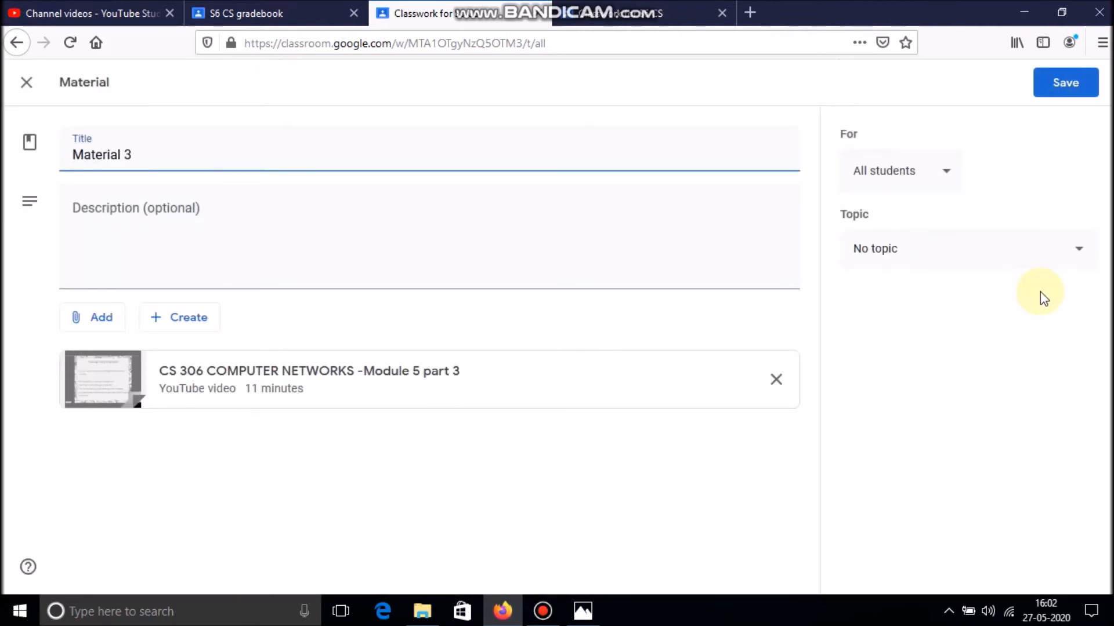
click(1066, 260)
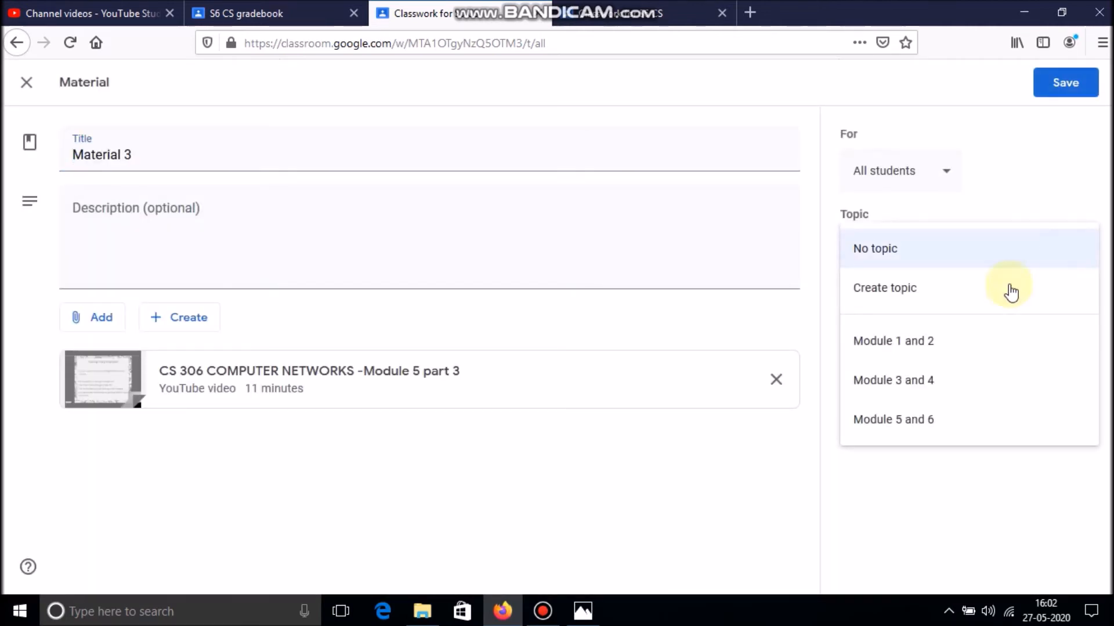
click(902, 419)
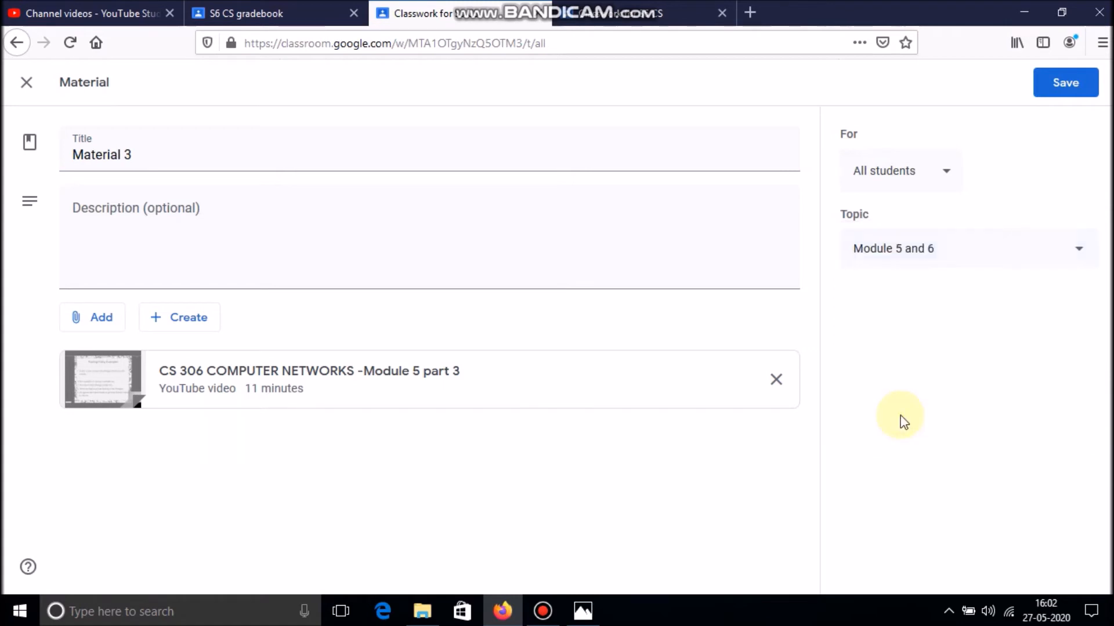
click(1069, 87)
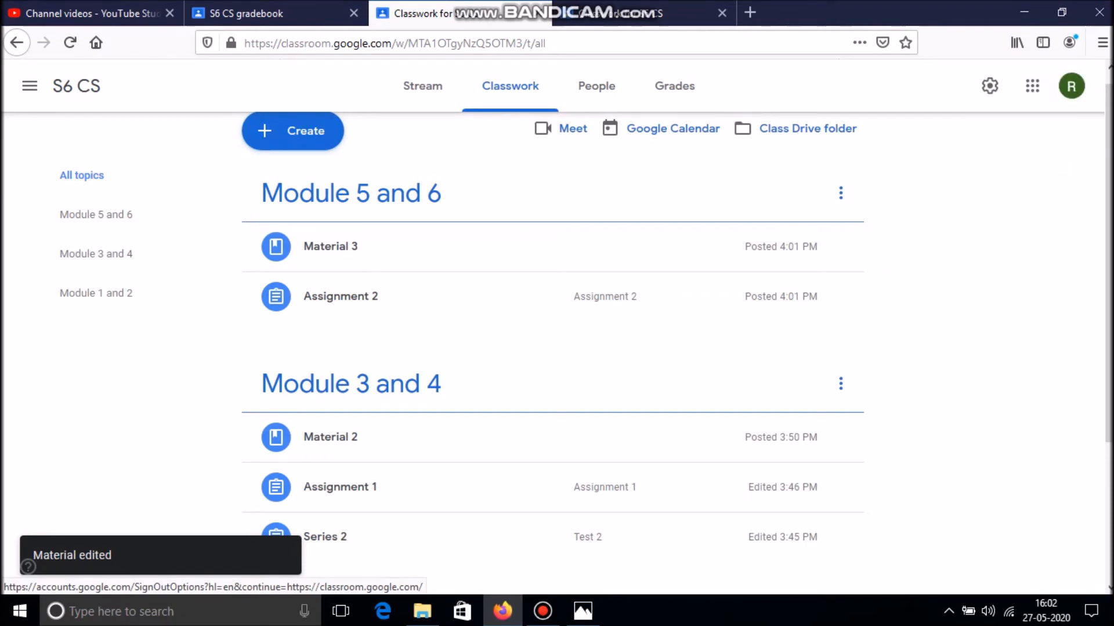
Step: Open the grading section of the class settings from the gradebook and keep Total points as the overall grade calculation
scroll(1107, 366, down, 3)
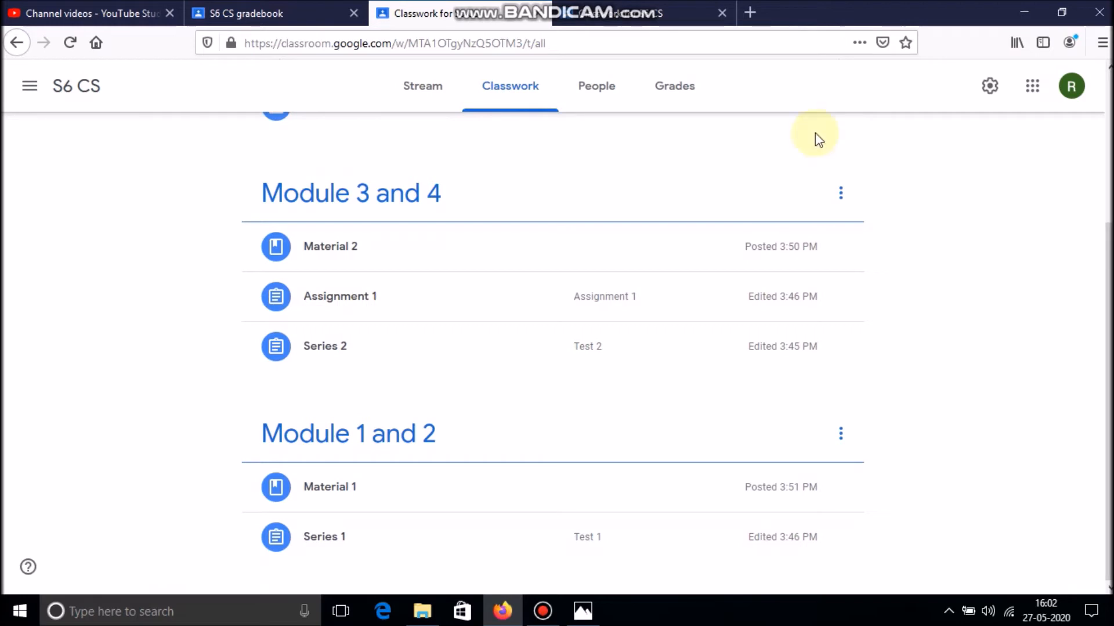
click(676, 91)
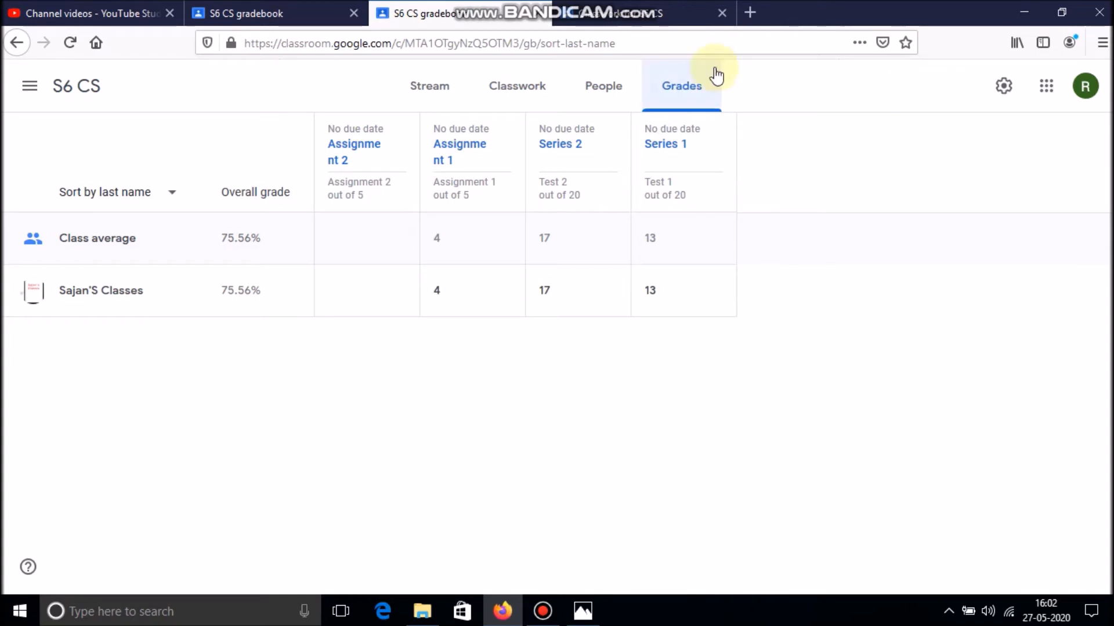
click(1006, 91)
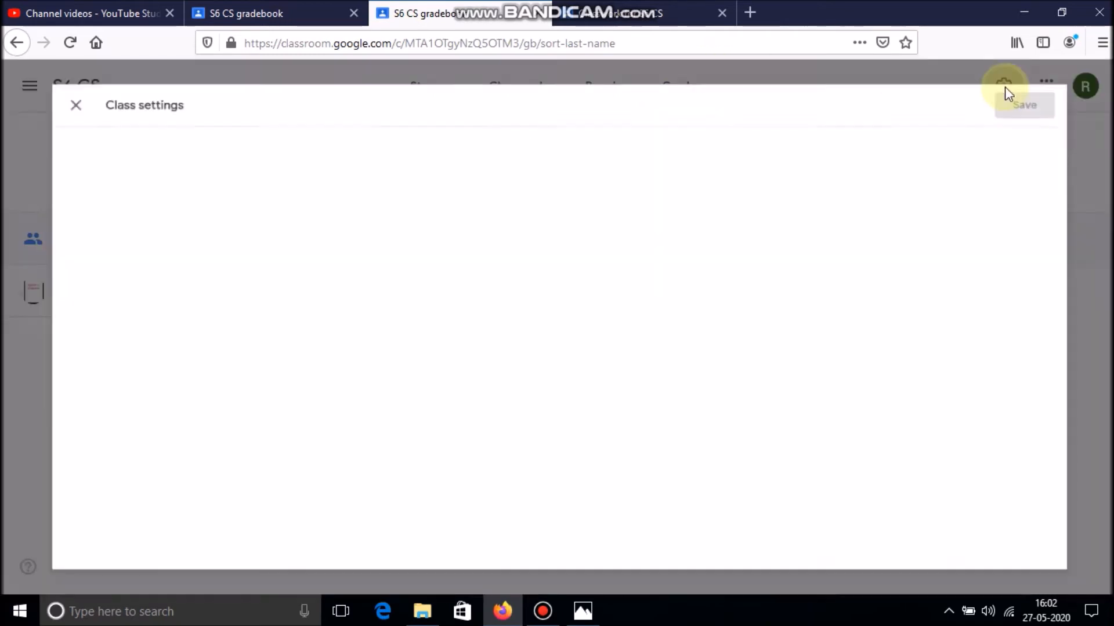
drag(1108, 246, 1109, 526)
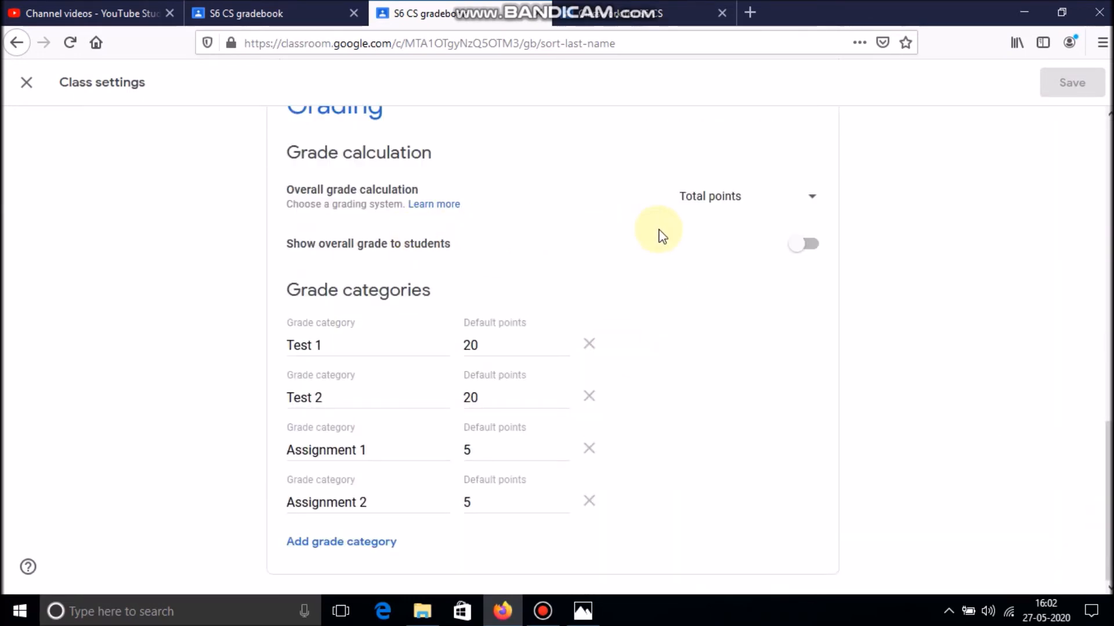
click(812, 200)
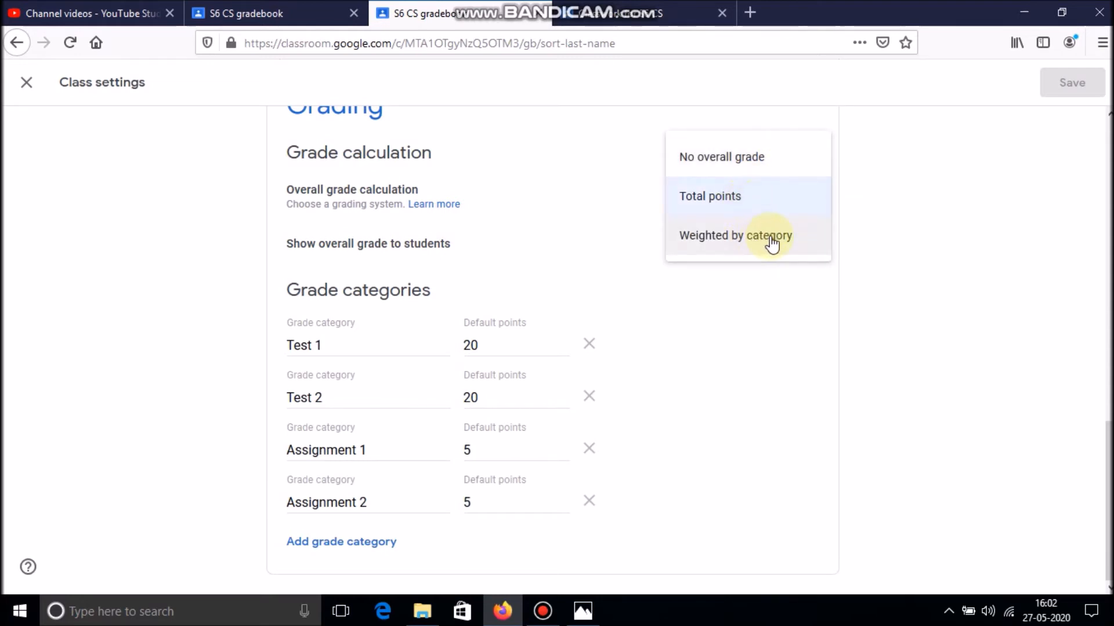
click(719, 209)
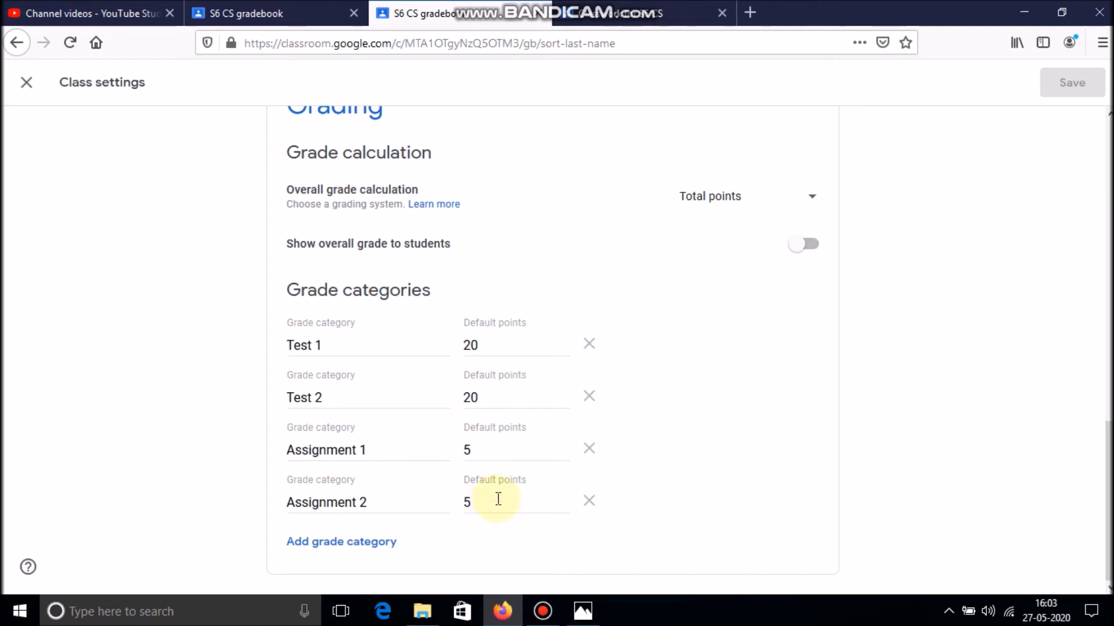
Step: Add an empty grade category, remove it again, and save the class's grading settings
click(357, 547)
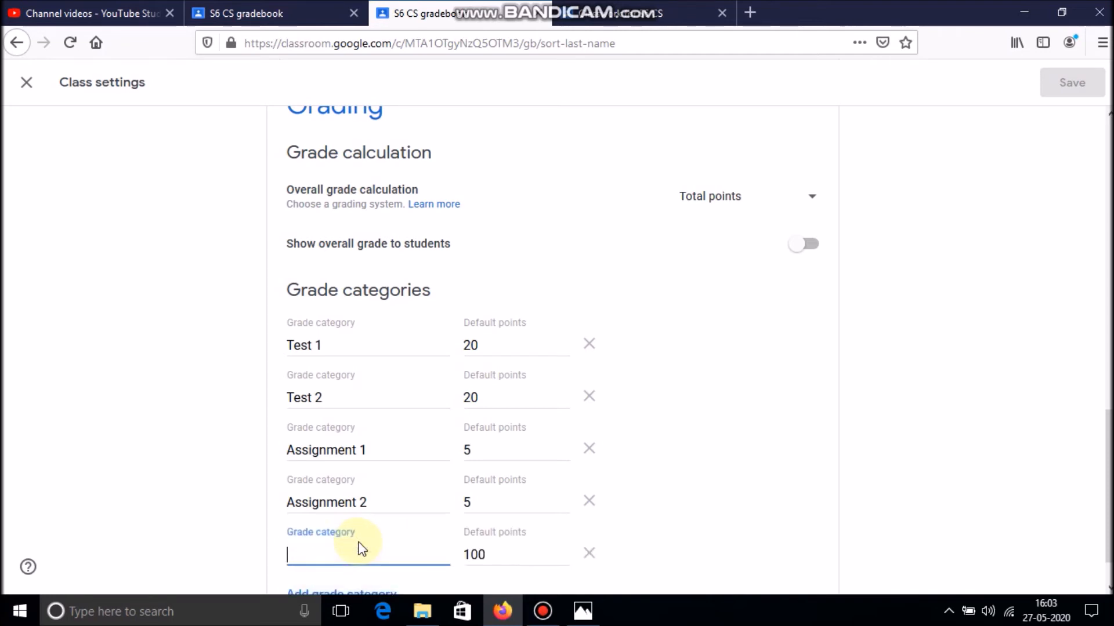
click(598, 564)
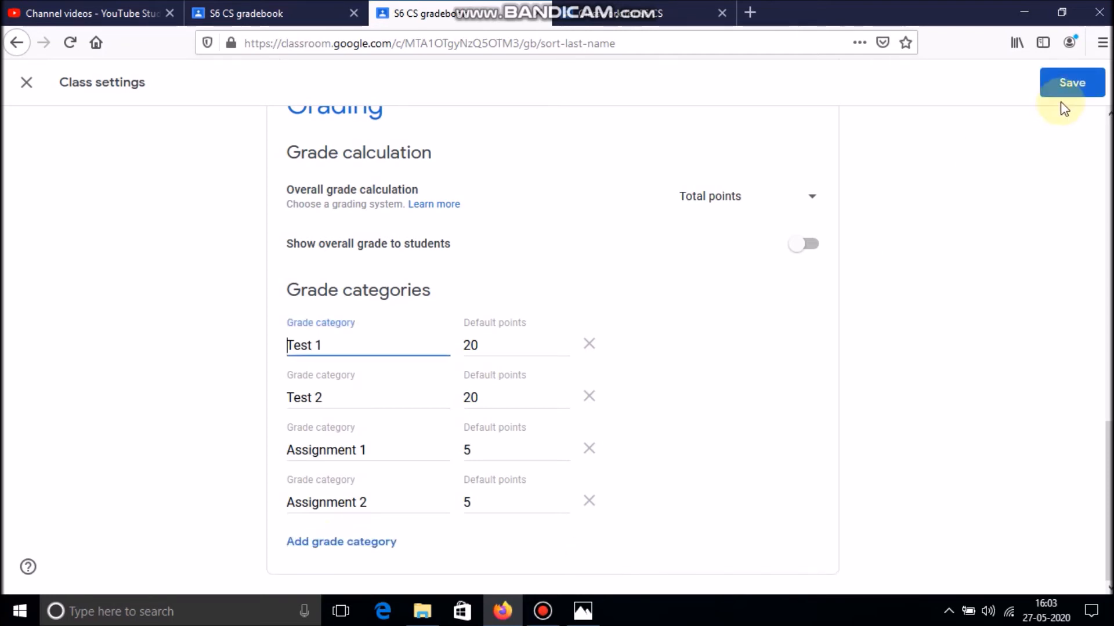
click(1070, 87)
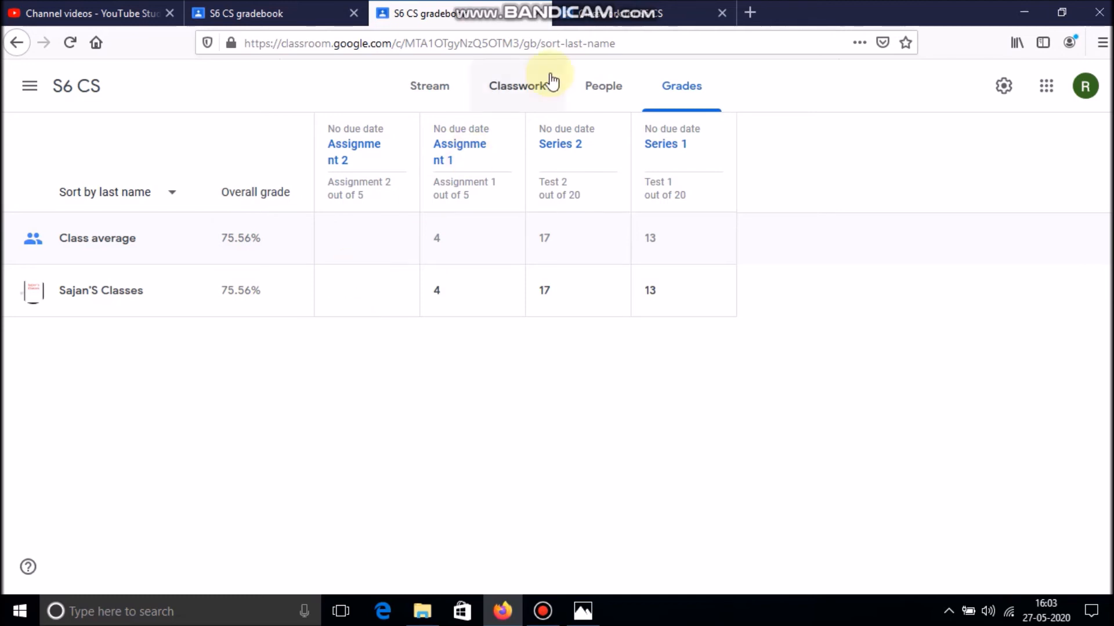
Step: In the student's view of the S6 CS classwork, mark Assignment 2 as done without attaching any work
click(614, 15)
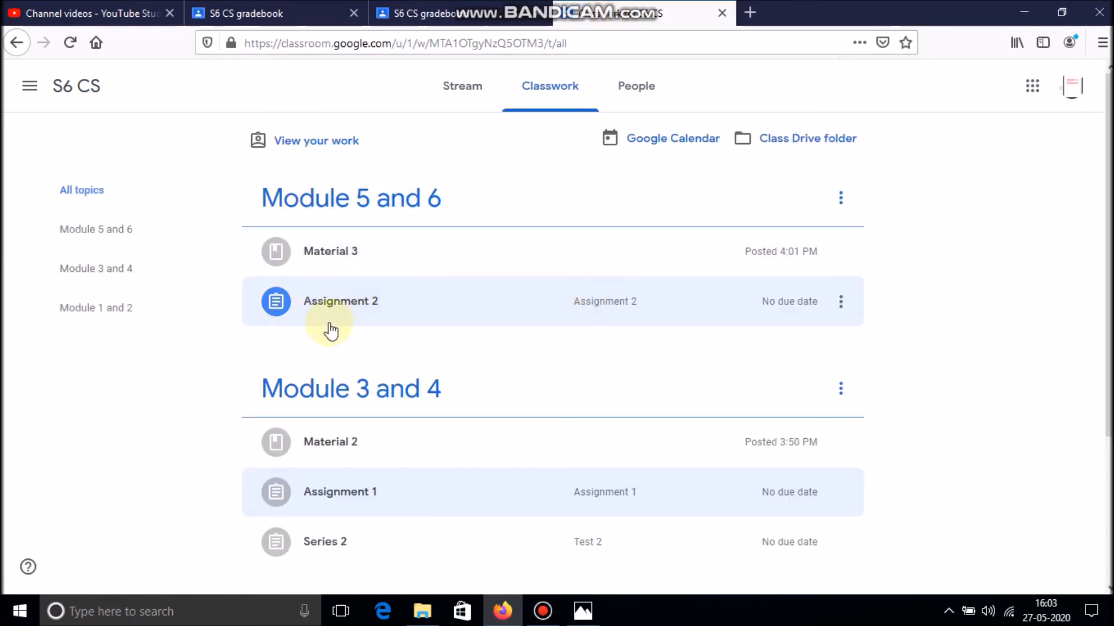
click(371, 315)
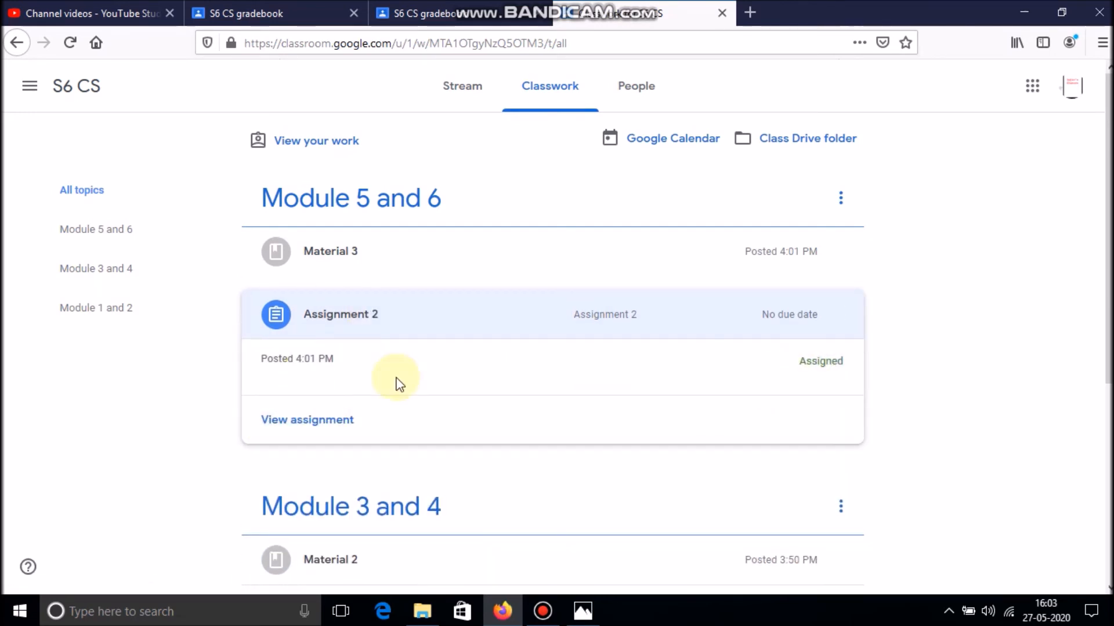
click(271, 419)
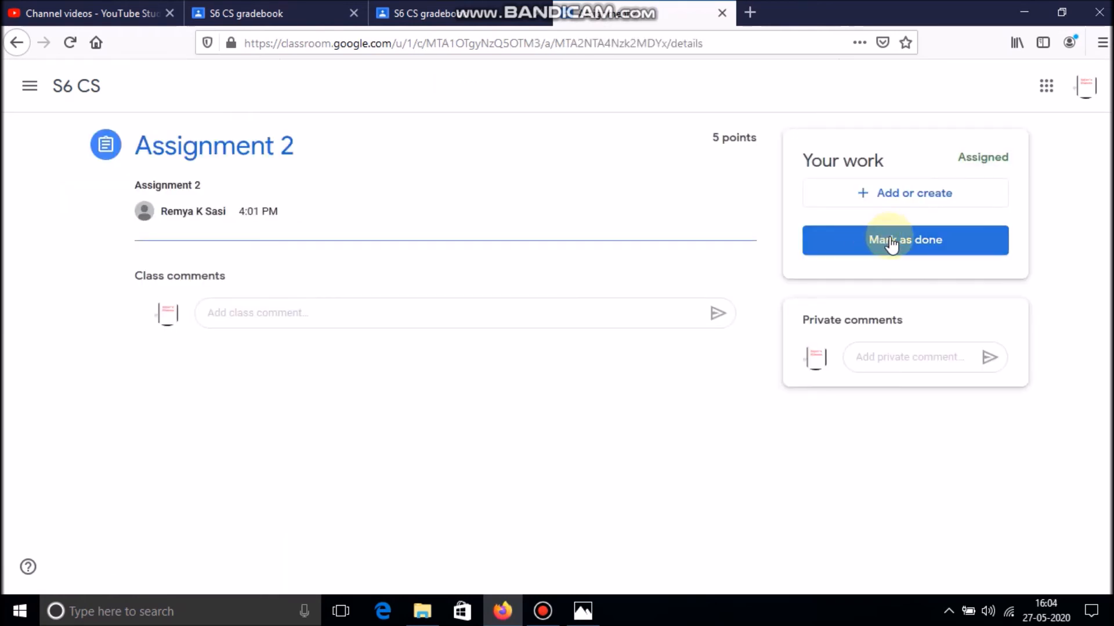
click(892, 243)
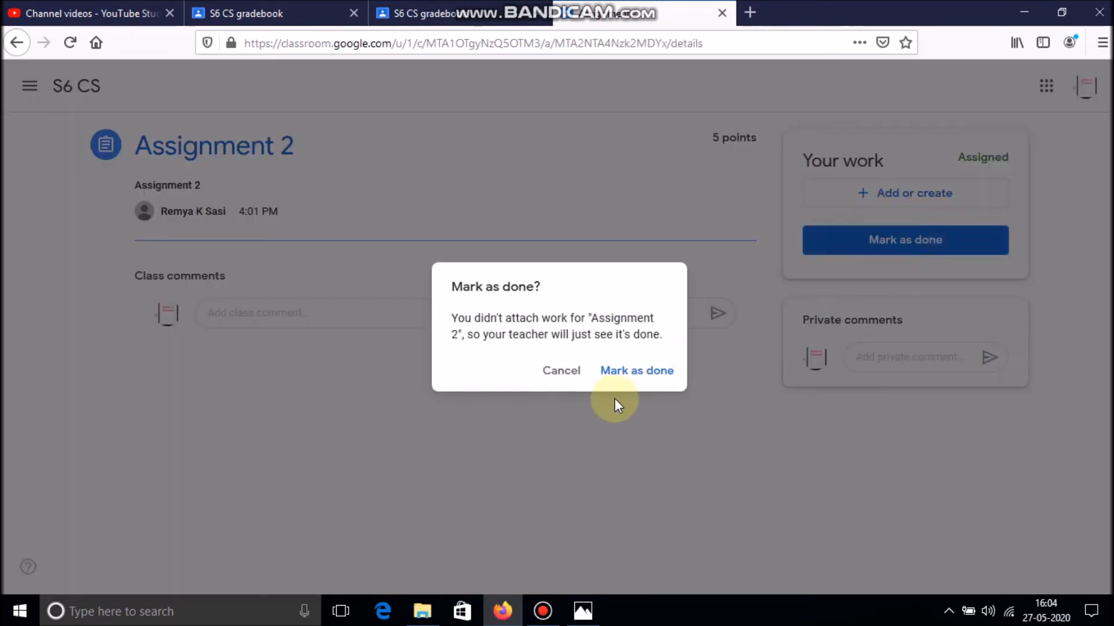
click(638, 375)
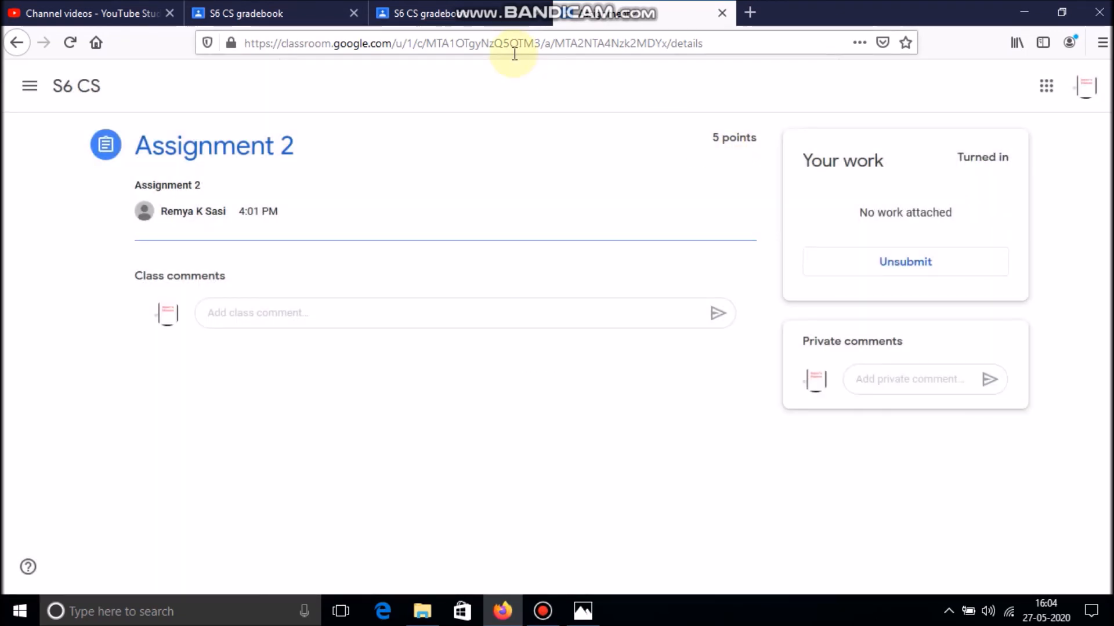
Step: Switch back to the teacher's S6 CS class and open the student work for Assignment 2 under Module 5 and 6
click(466, 13)
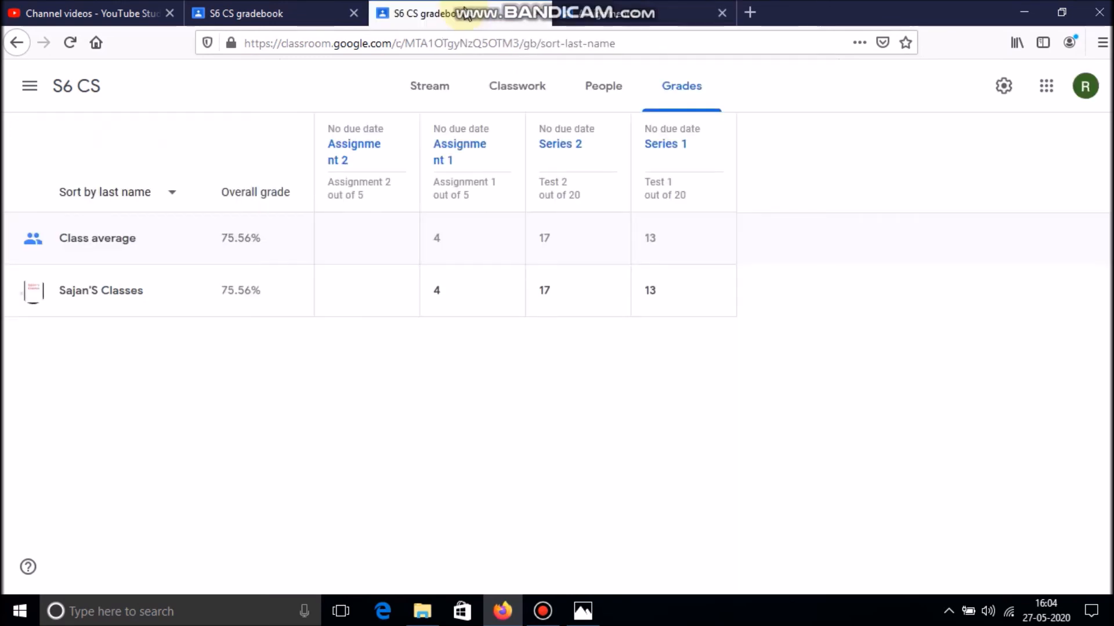
click(29, 86)
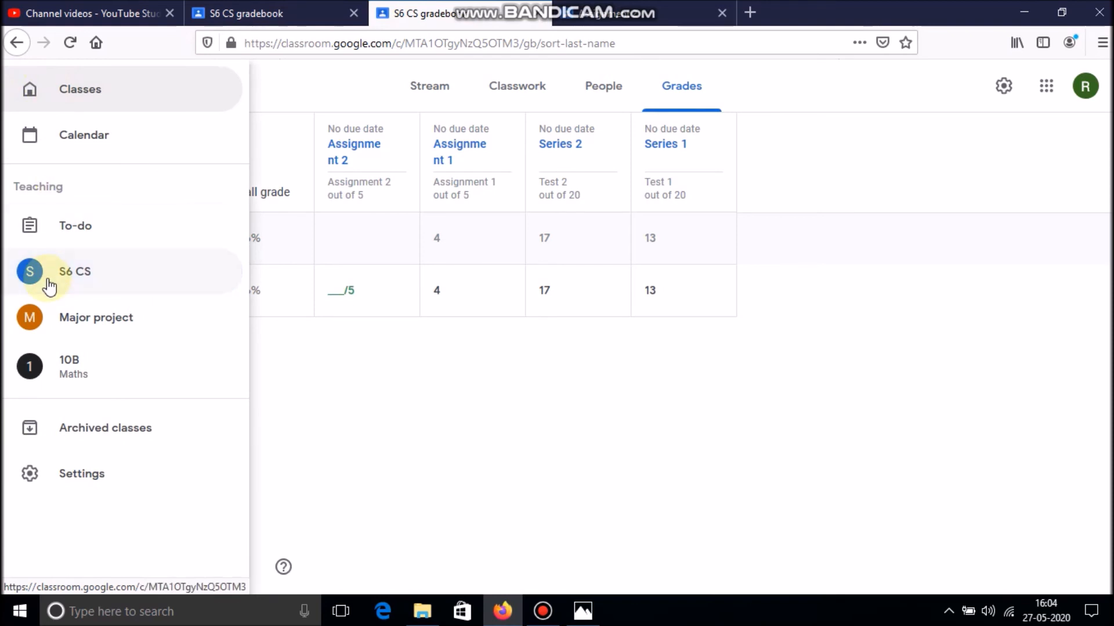
click(70, 277)
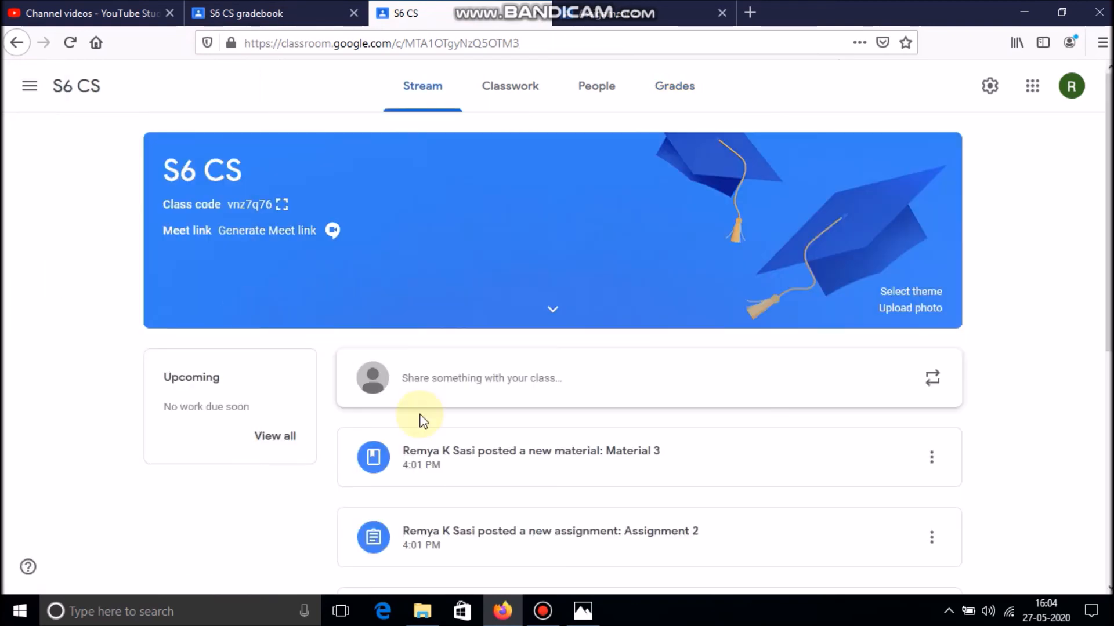
click(518, 85)
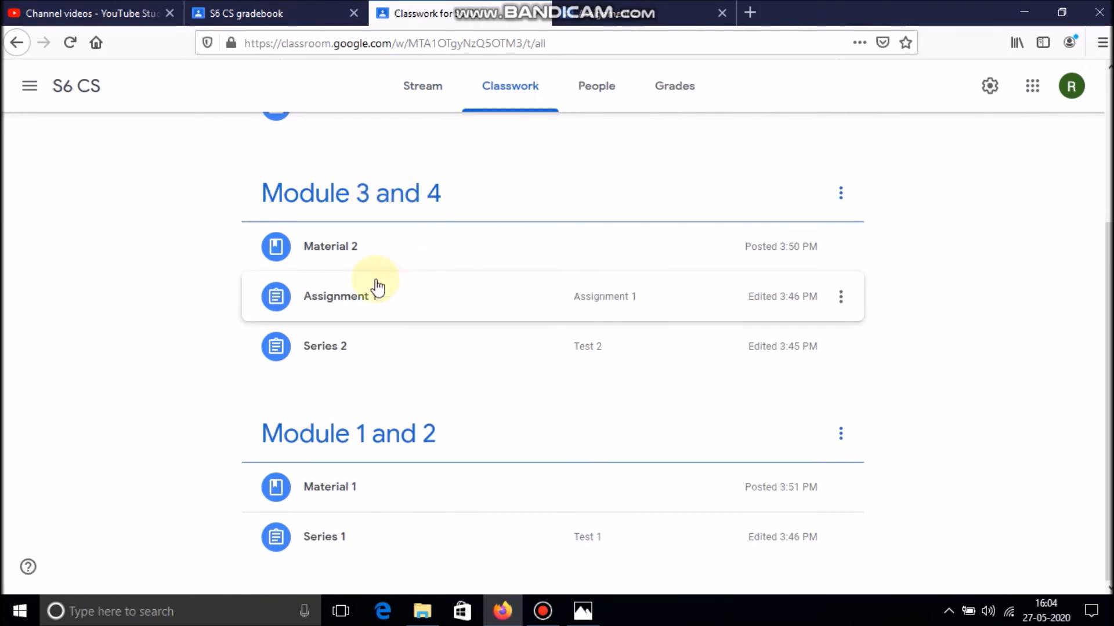
scroll(1108, 330, up, 4)
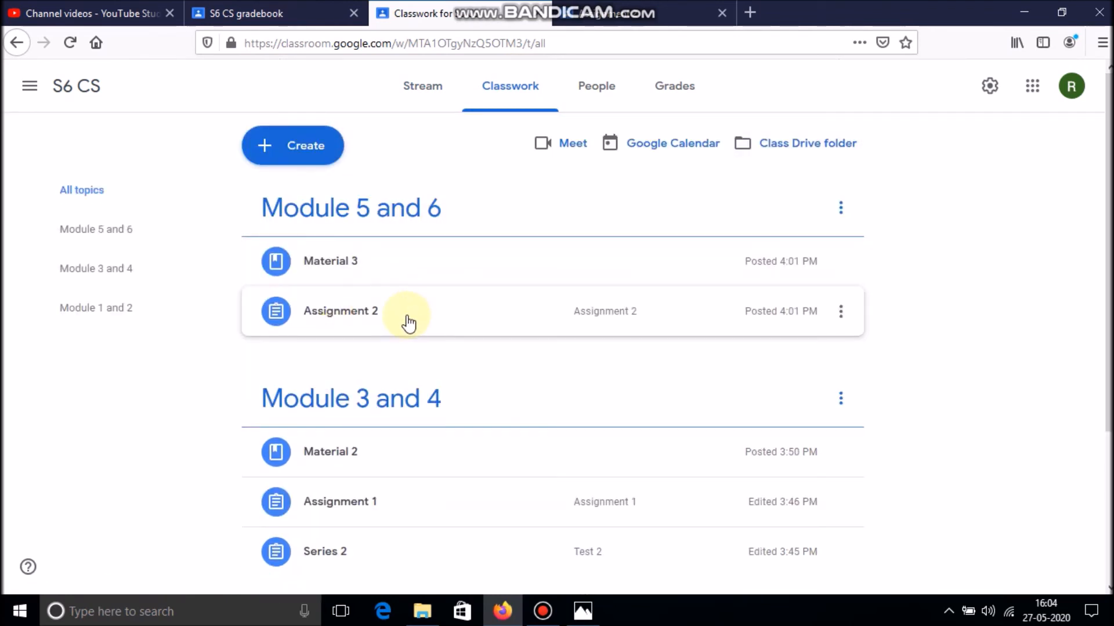
click(408, 323)
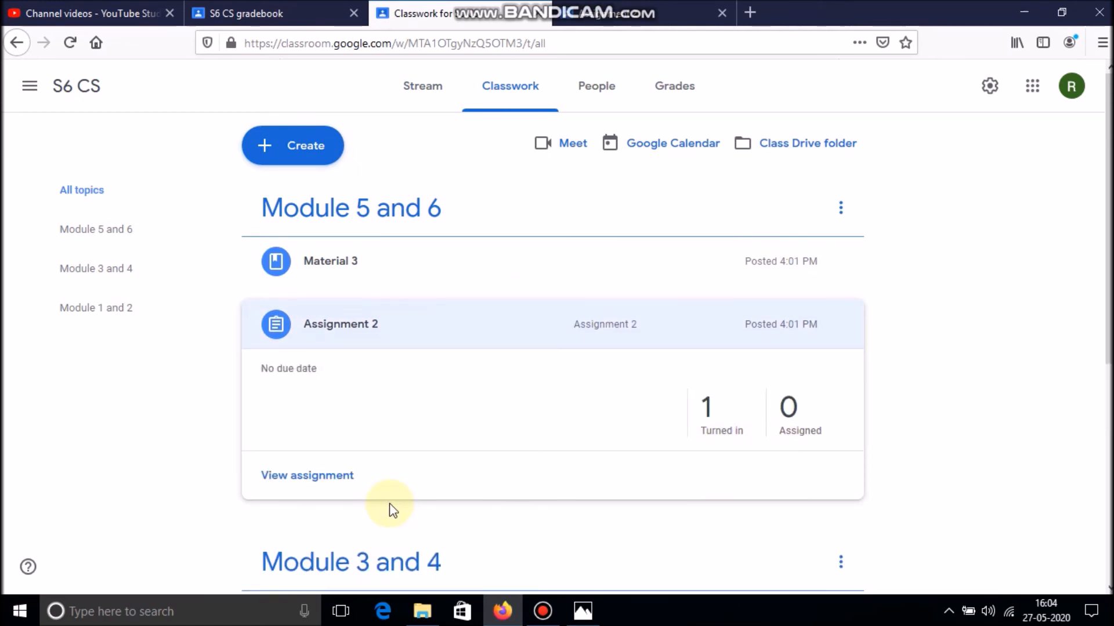
click(339, 480)
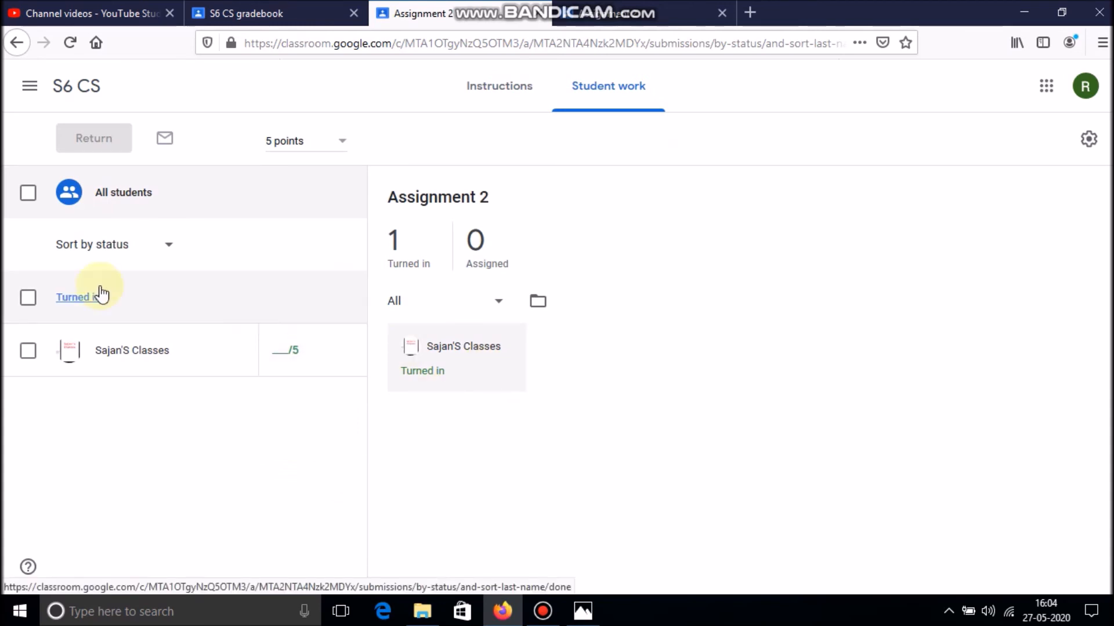
Step: Select all students for Assignment 2, grade the turned-in submission 4 out of 5, and return it
click(28, 194)
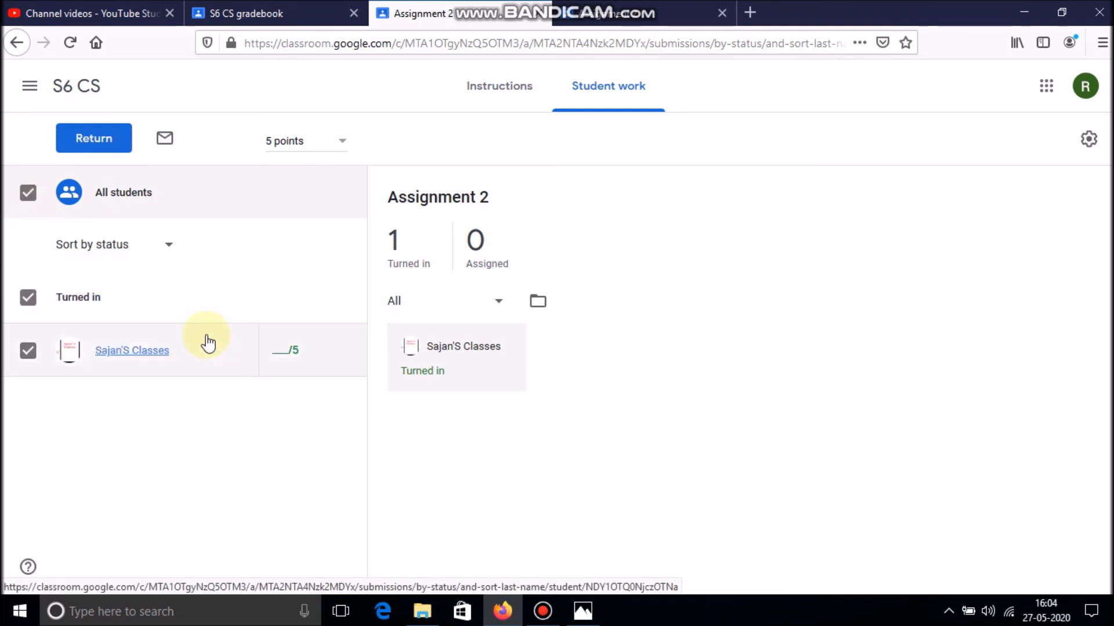
click(283, 351)
click(284, 350)
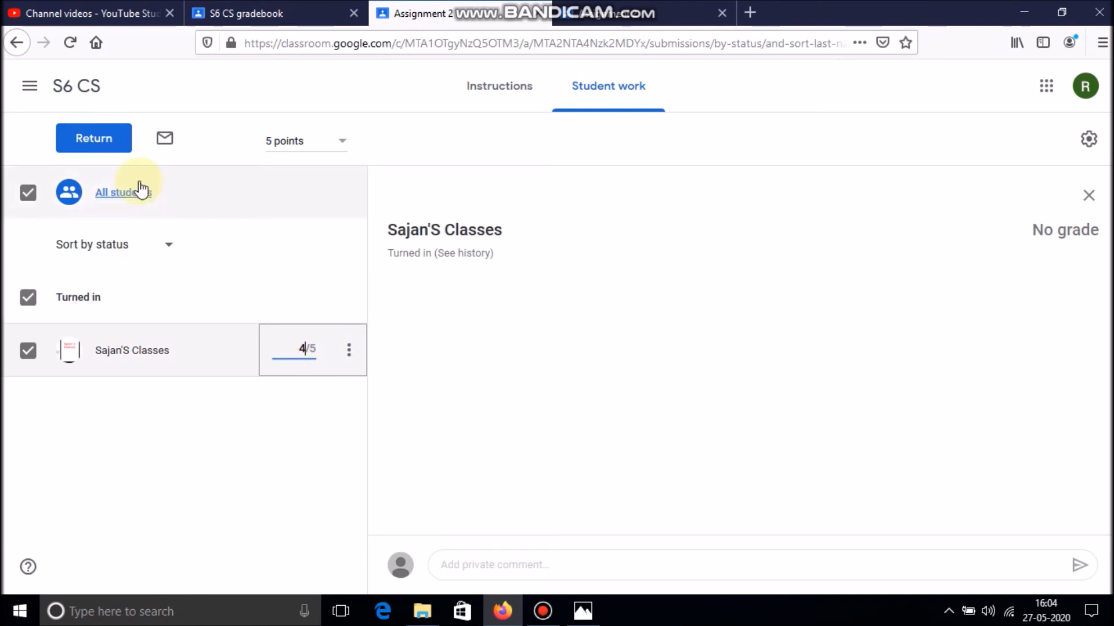
click(104, 139)
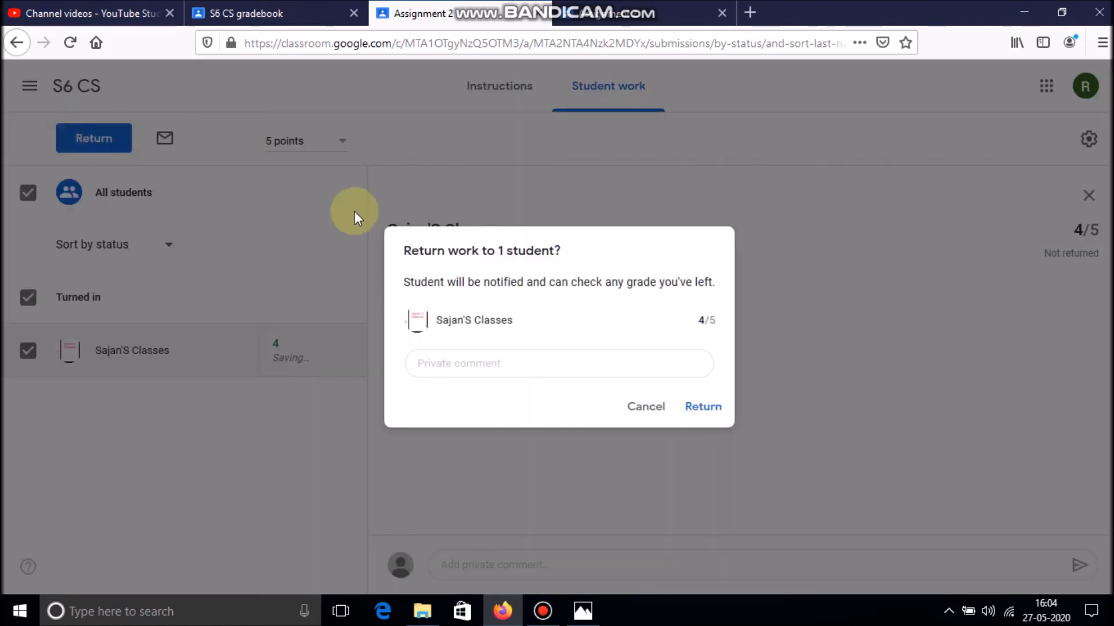
click(699, 400)
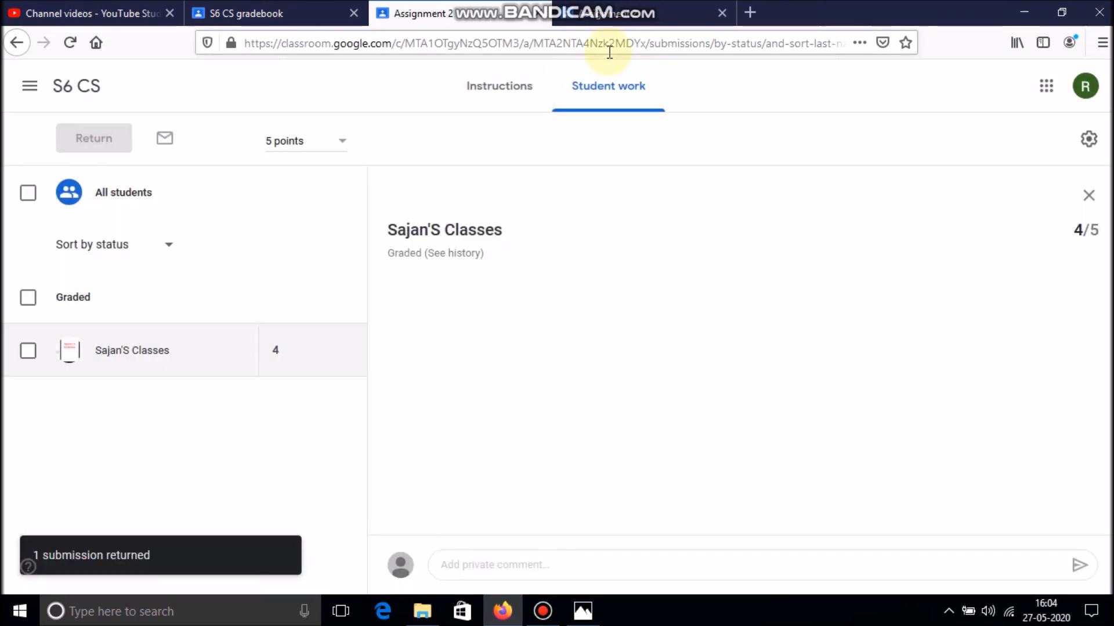
Step: Open the S6 CS gradebook to review the overall grade and the returned Assignment 2 mark
click(30, 87)
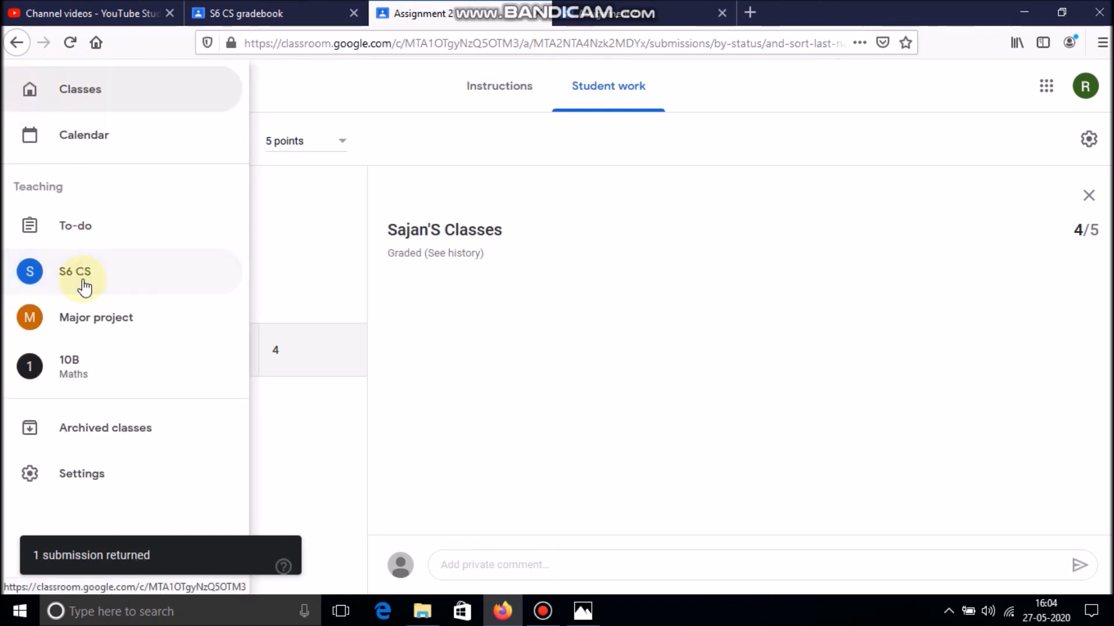
click(84, 284)
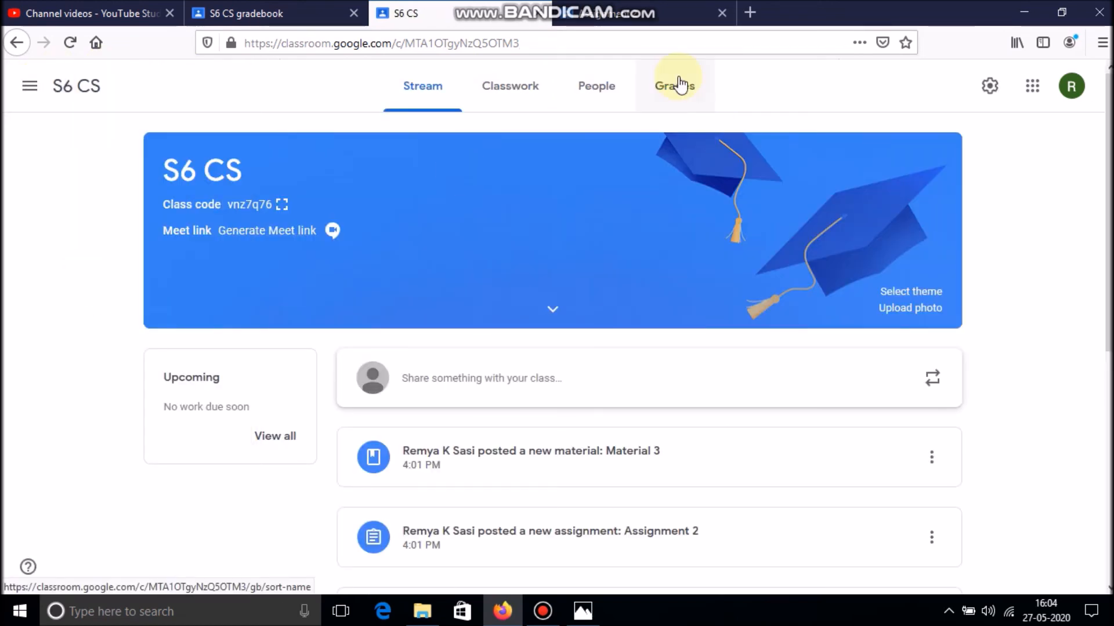
click(680, 85)
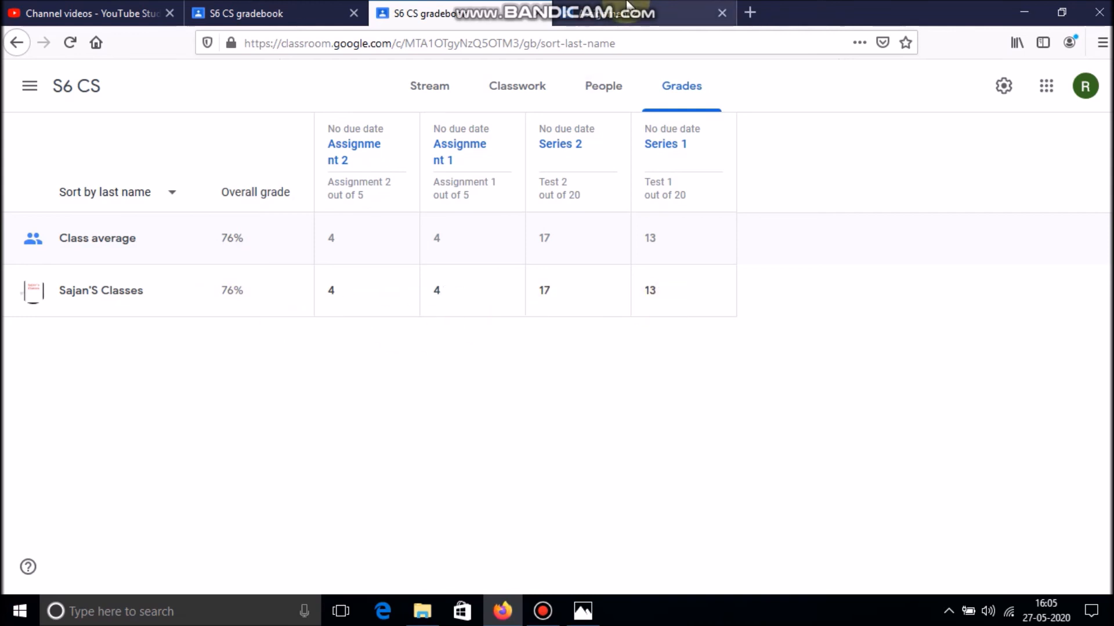
Step: In the student's view of the class, open the student's own work list and filter it to Returned with grade
click(608, 19)
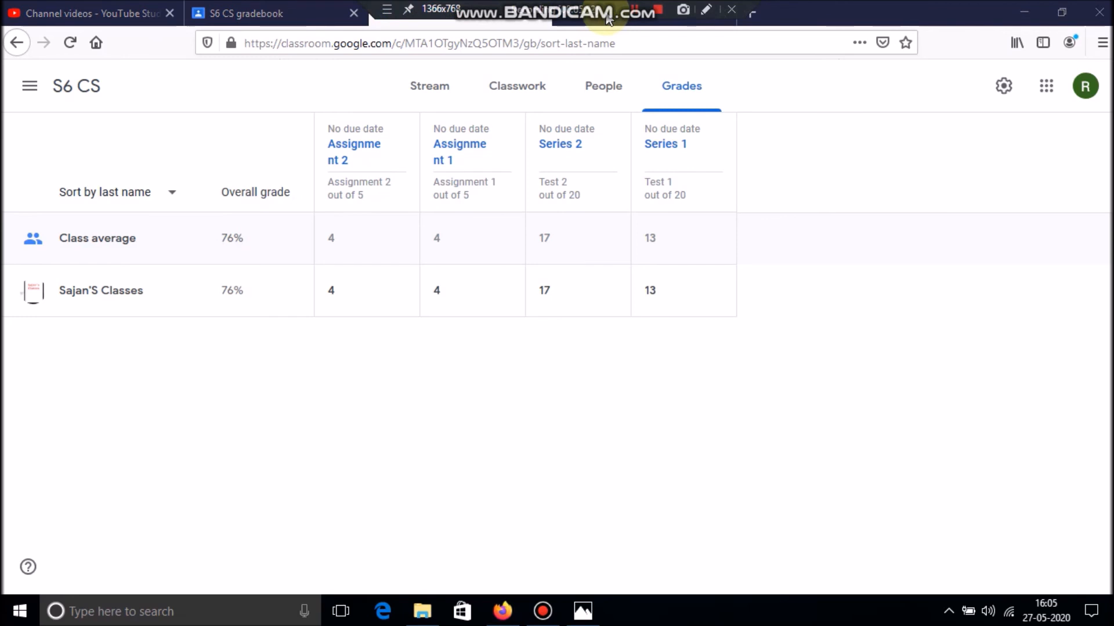
click(881, 129)
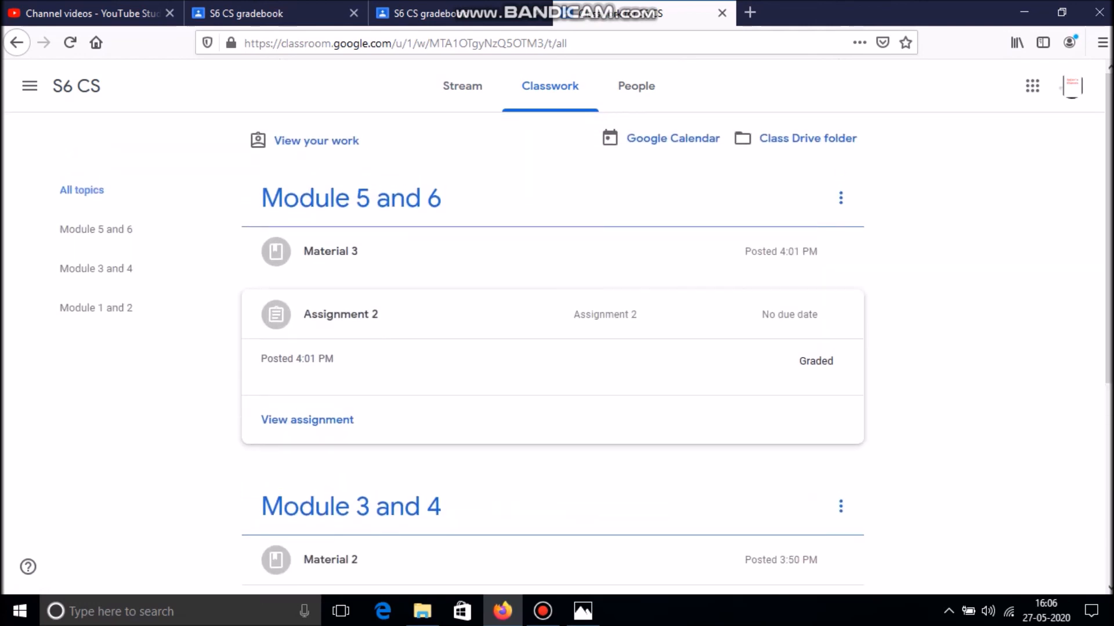
click(344, 142)
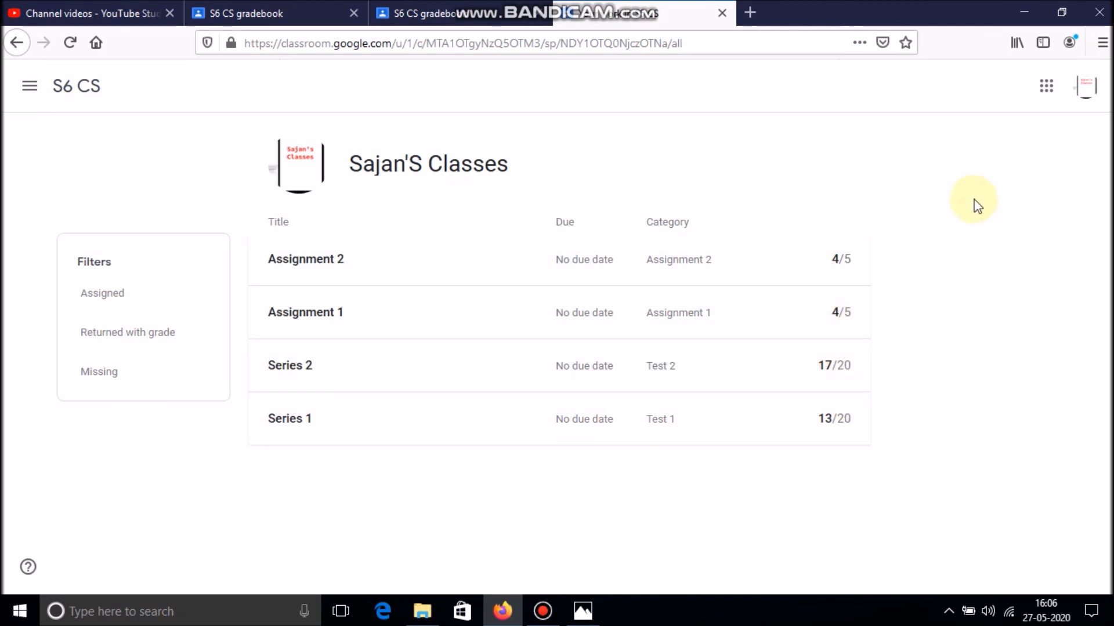
click(141, 329)
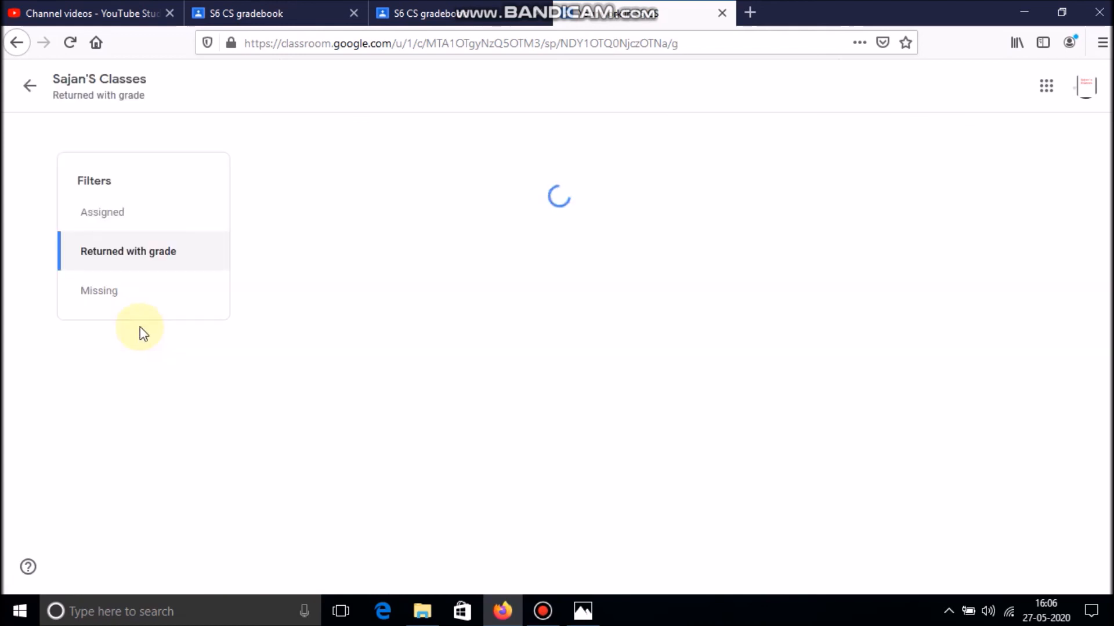